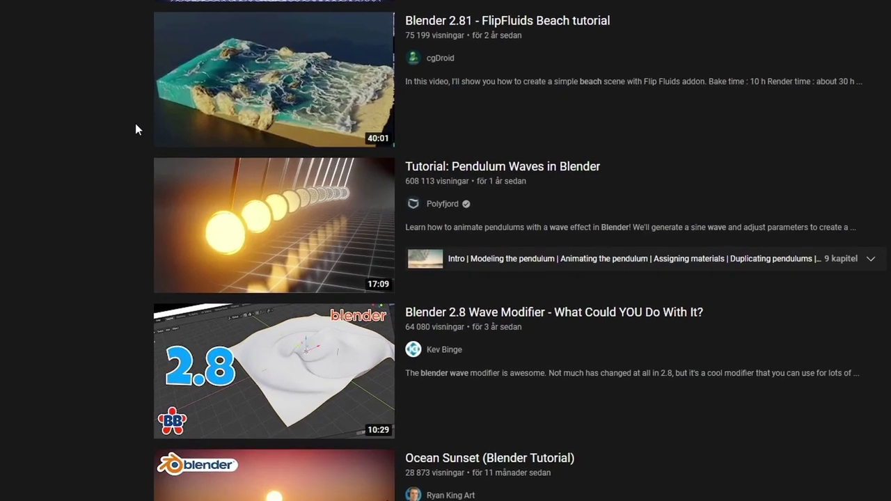
mouse_move(399, 193)
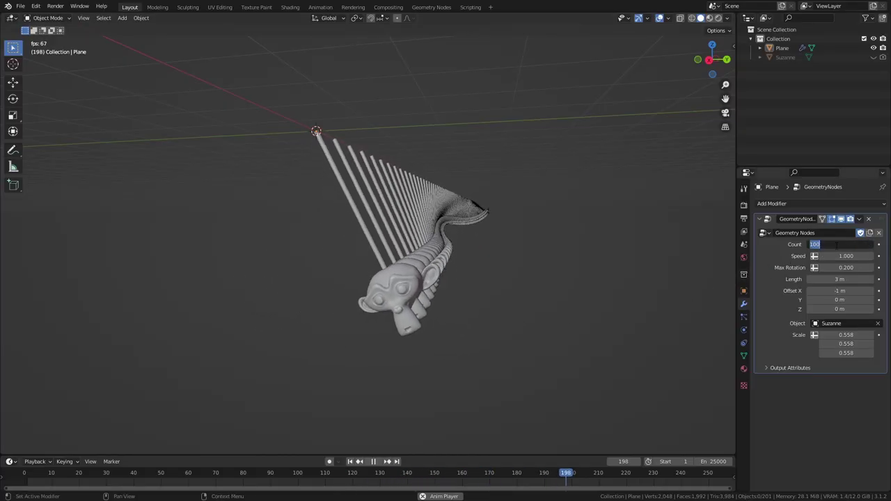
Set the finished monkey pendulum setup's Count to 20 and try different Length and Scale values
text(20)
key(Return)
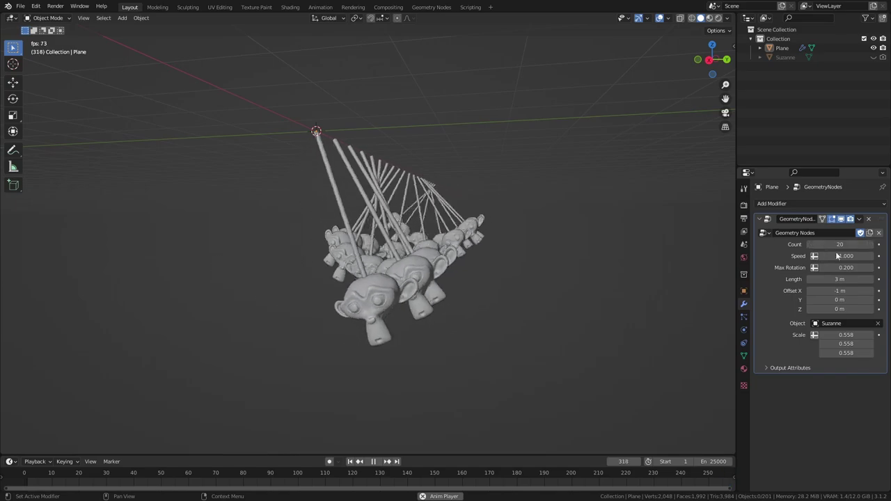
mouse_move(840, 280)
mouse_down()
mouse_move(878, 280)
mouse_move(826, 280)
mouse_up()
drag(856, 335, 844, 353)
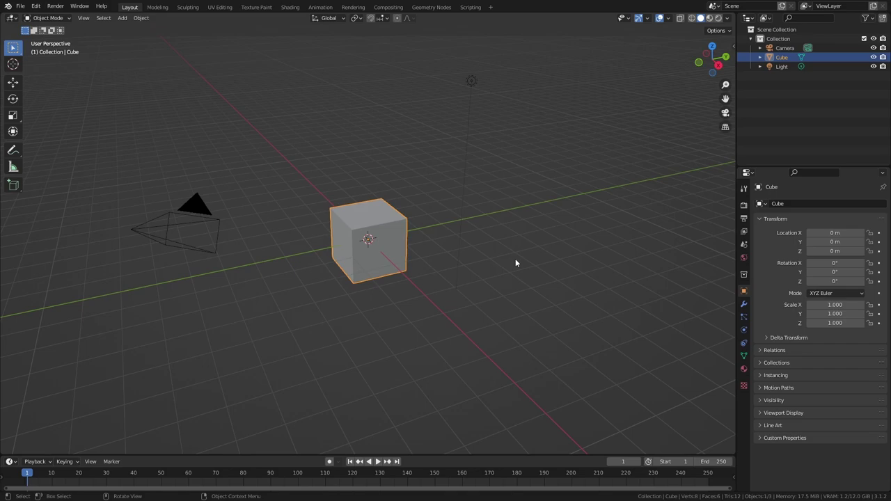
Delete the default camera, cube and light, and add a mesh plane at the origin
drag(562, 51, 120, 348)
key(x)
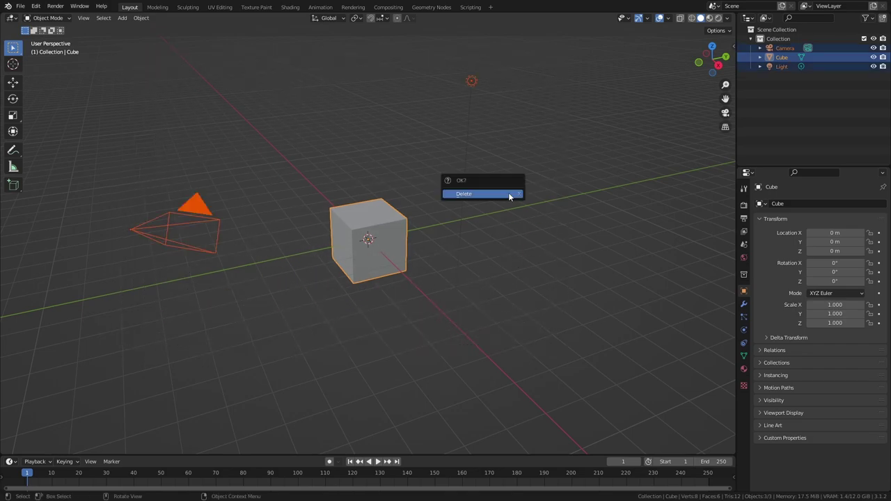
click(509, 196)
key(shift+a)
mouse_move(436, 196)
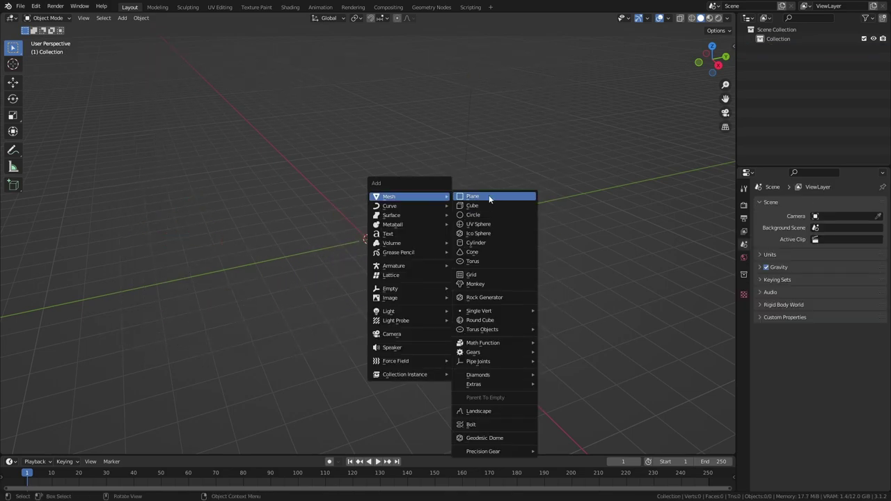
click(491, 196)
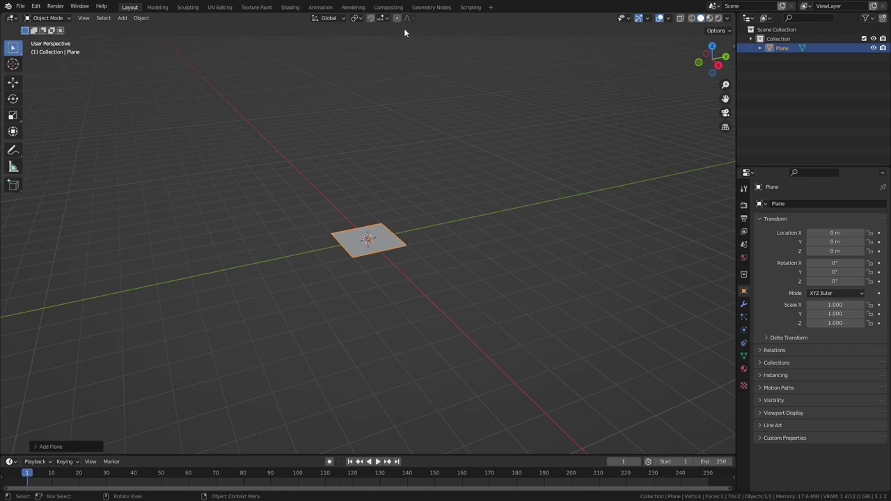
Create a new geometry node tree for the plane in the Geometry Nodes workspace and save the file
click(432, 7)
drag(478, 264, 485, 178)
drag(304, 157, 283, 155)
click(367, 185)
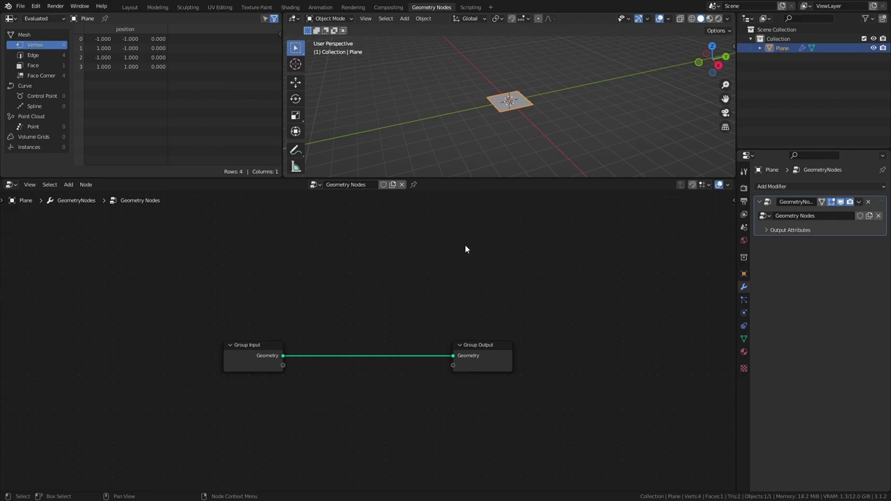
key(ctrl+s)
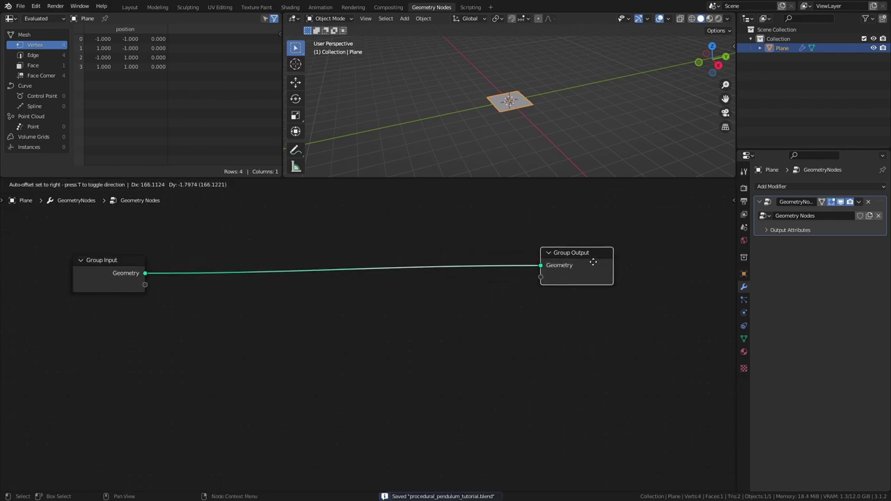
Space the Group Output away from the Group Input and insert a Mesh Line node on the link between them
click(593, 262)
key(shift+a)
mouse_move(329, 295)
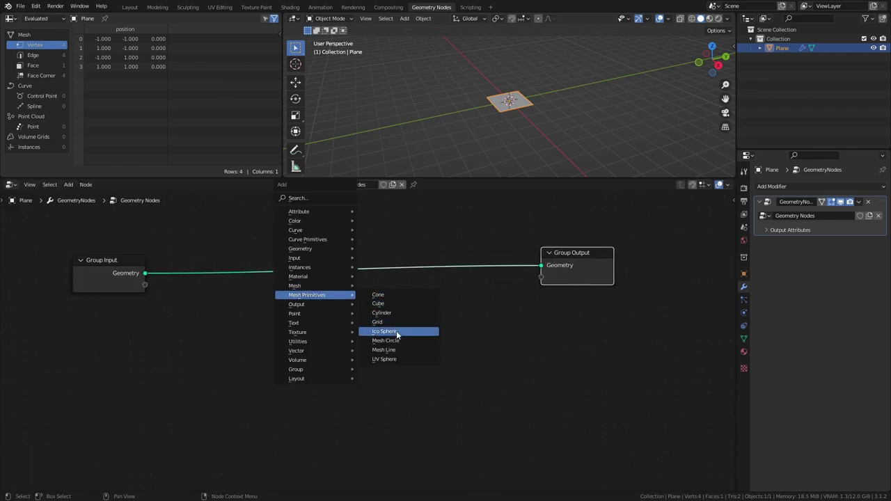
click(390, 352)
click(201, 246)
Insert an Instance on Points node on the link between Mesh Line and Group Output
key(shift+a)
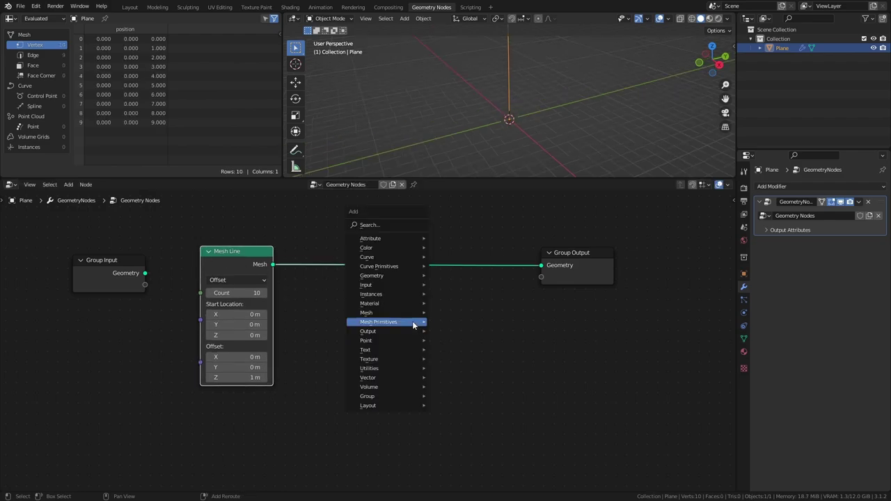
mouse_move(406, 298)
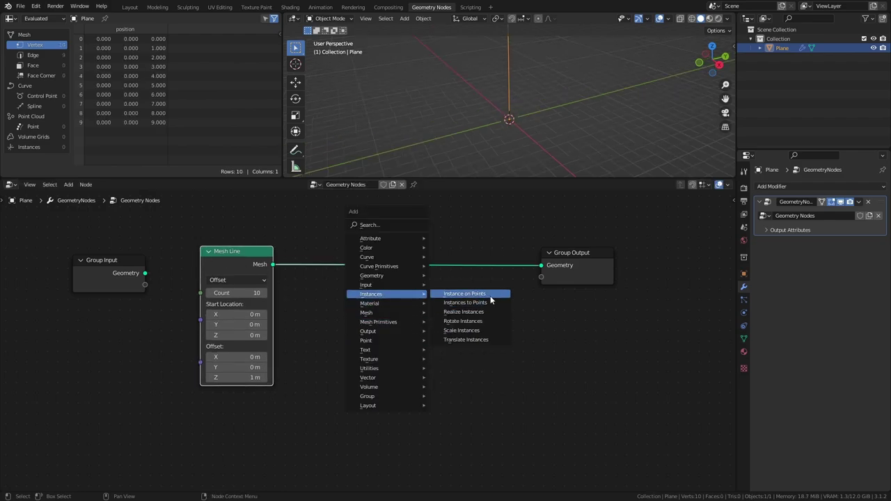
click(491, 301)
click(383, 272)
Add a Curve Line node between Mesh Line and Instance on Points, placed below their link
key(shift+a)
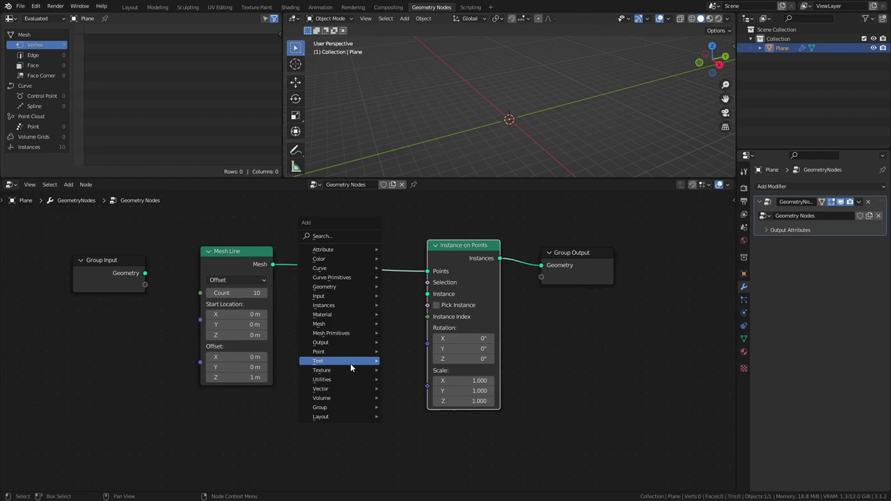
mouse_move(353, 277)
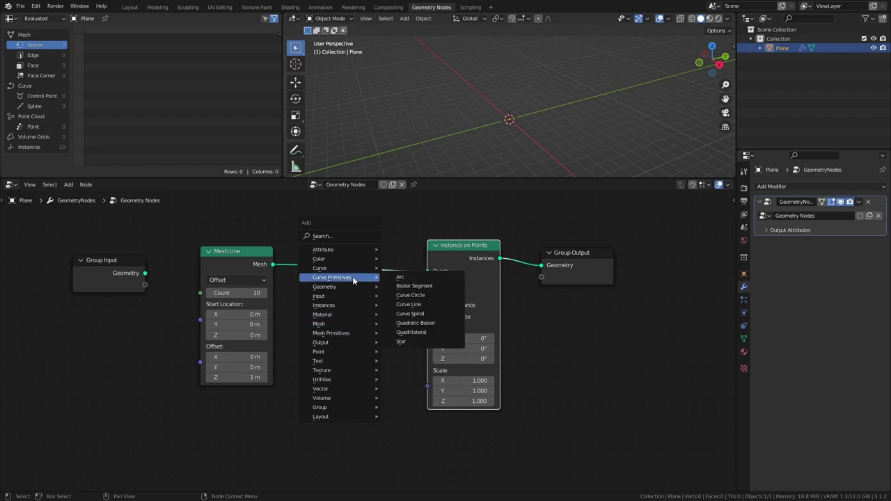
click(423, 306)
click(401, 340)
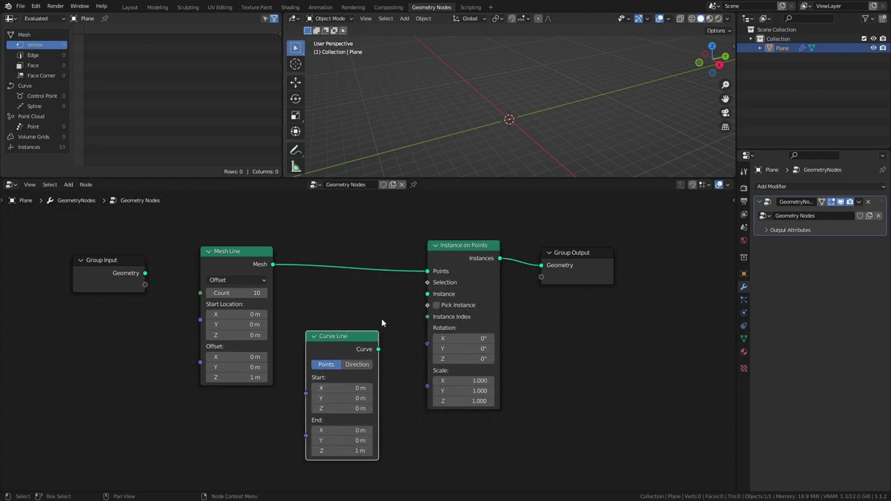
Set the Mesh Line's offset to 0 m in Z and -1 m in X
click(237, 378)
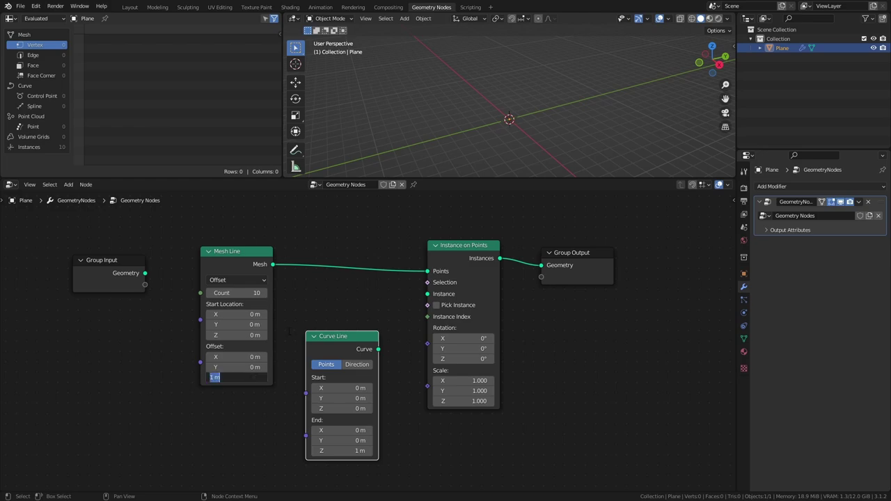
text(0)
key(Return)
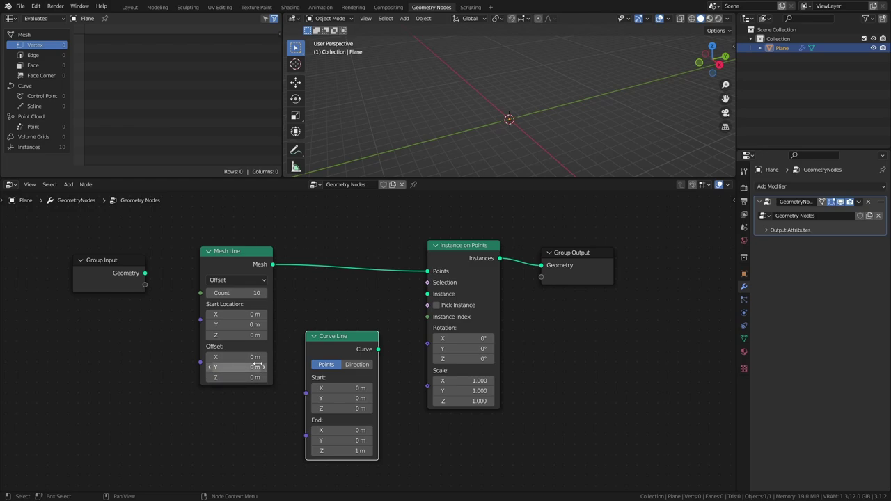
click(237, 356)
text(-1)
key(Return)
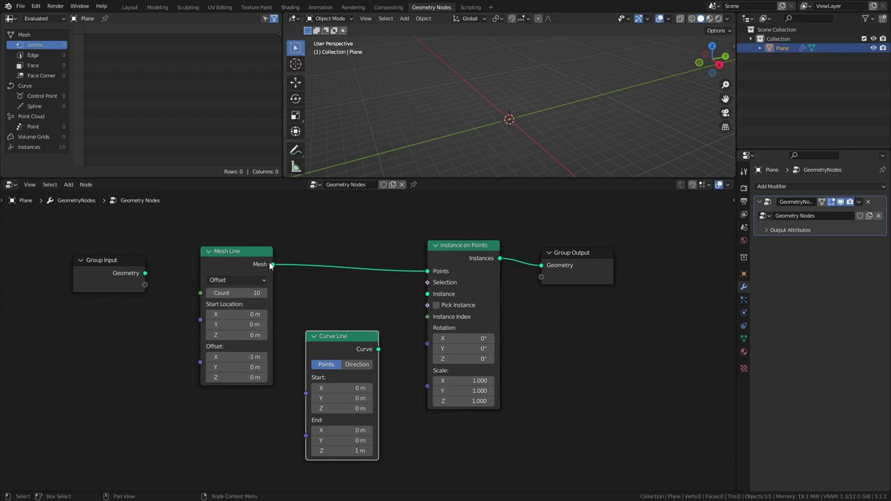
Preview the Mesh Line through the Group Output, try an X offset of about -0.68 m, undo it and reconnect the Instances output
drag(271, 264, 541, 265)
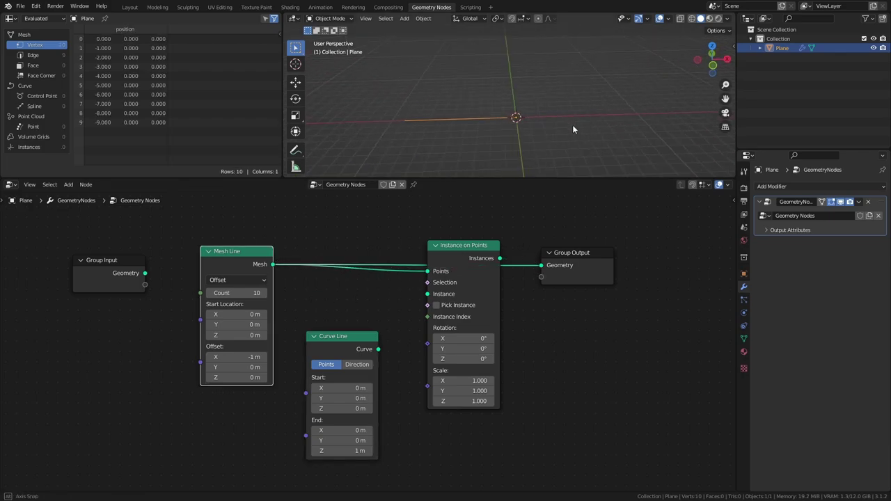
middle_drag(573, 129, 518, 133)
drag(236, 356, 252, 356)
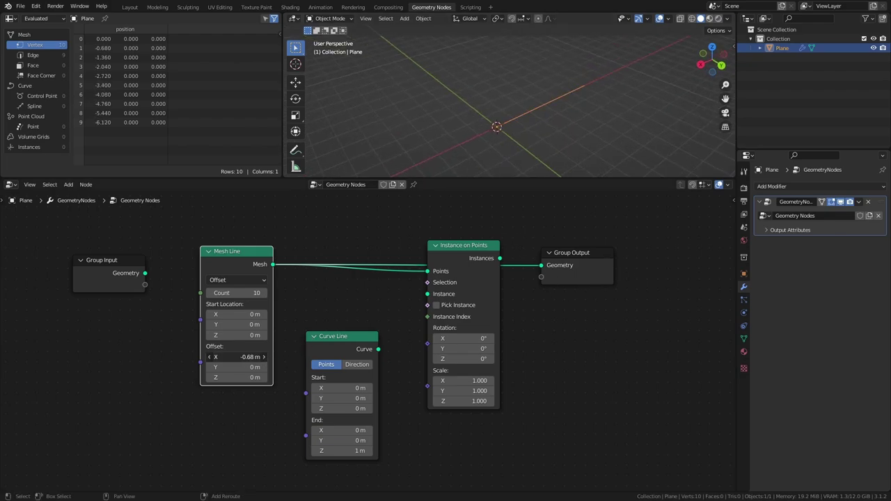
key(ctrl+z)
scroll(510, 159, down, 1)
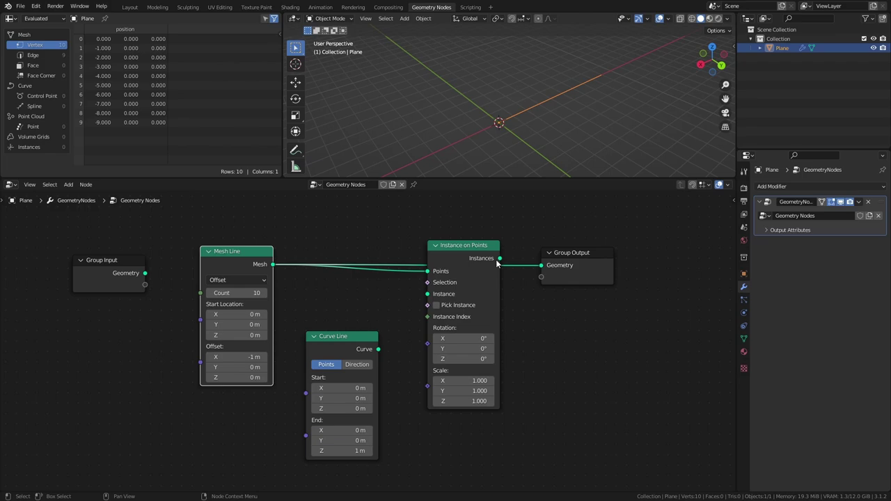
drag(499, 260, 548, 273)
Save the file and set the Curve Line to Direction mode with Z direction -1 and length 3 m
key(ctrl+s)
middle_drag(388, 380, 390, 345)
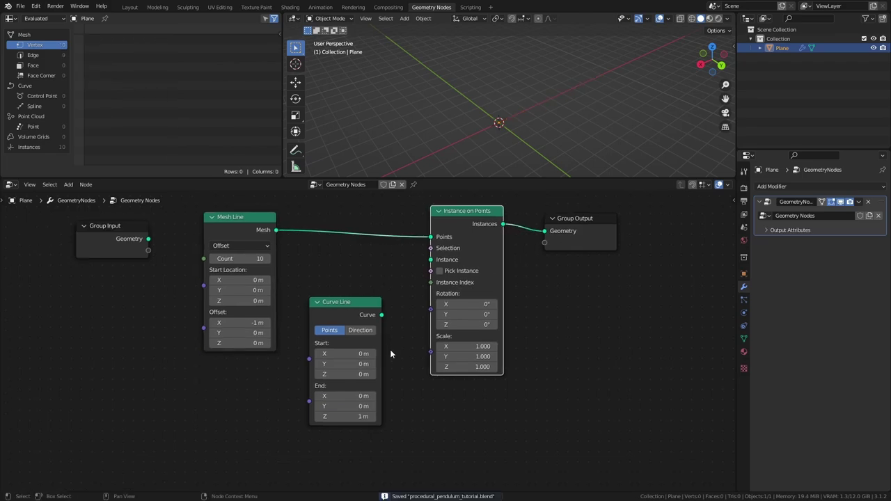
click(361, 330)
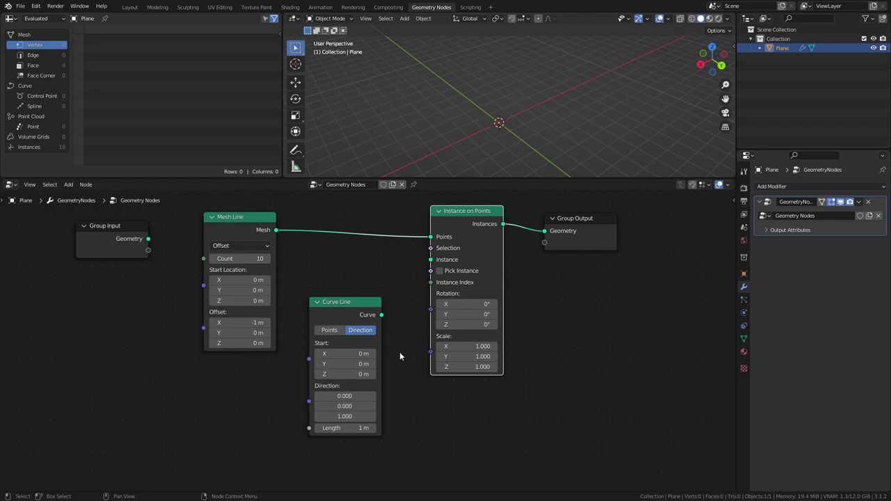
click(358, 416)
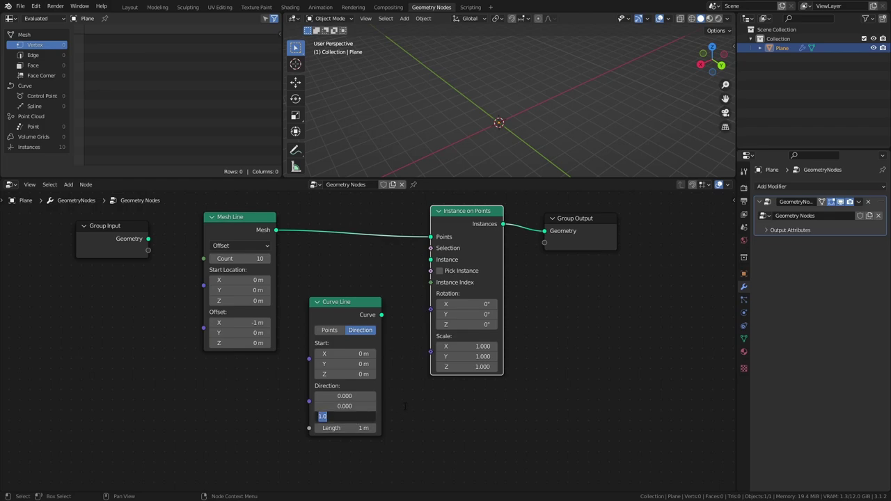
text(-1)
key(Return)
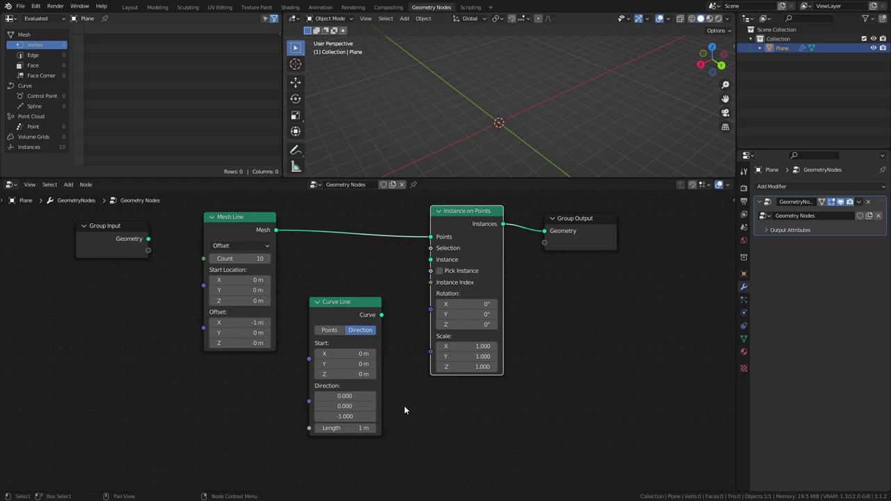
click(348, 428)
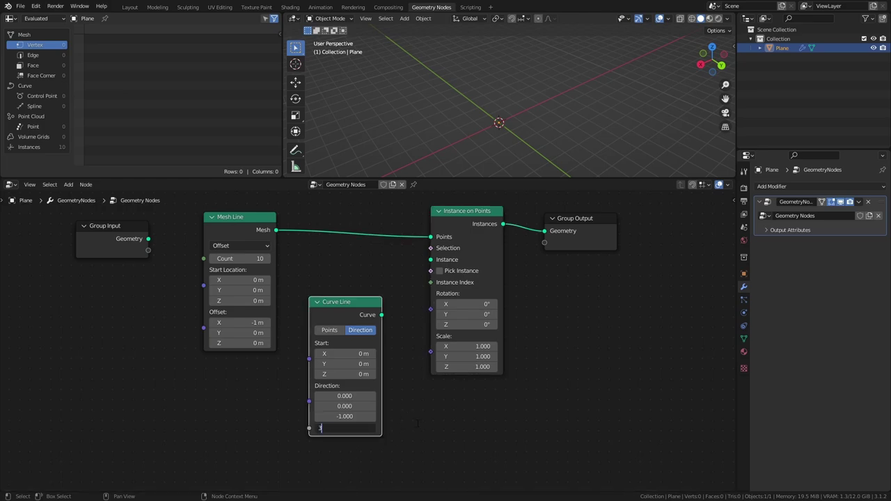
text(3)
key(Return)
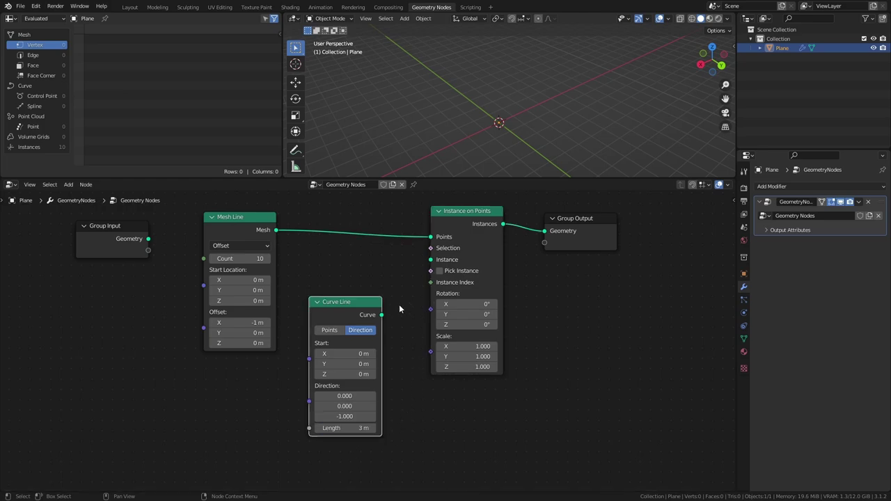
Connect the Curve Line to the Instance input of Instance on Points and save the file
drag(380, 315, 455, 252)
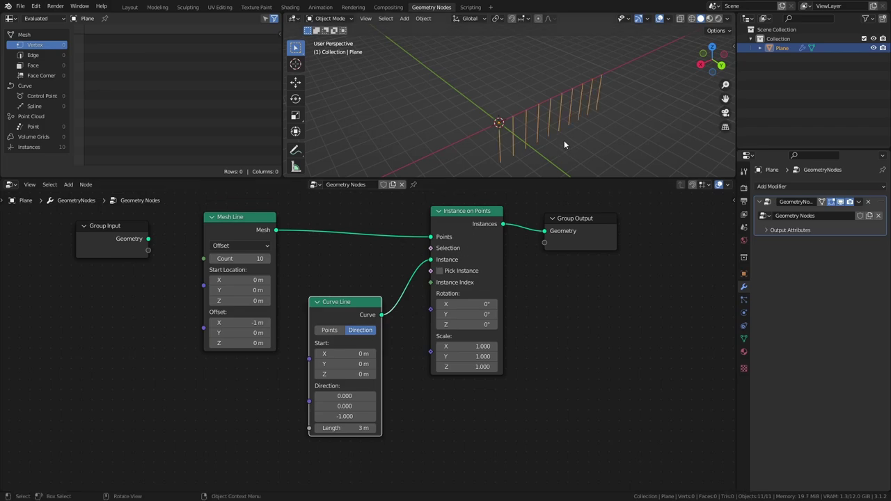
middle_drag(564, 140, 553, 99)
key(ctrl+s)
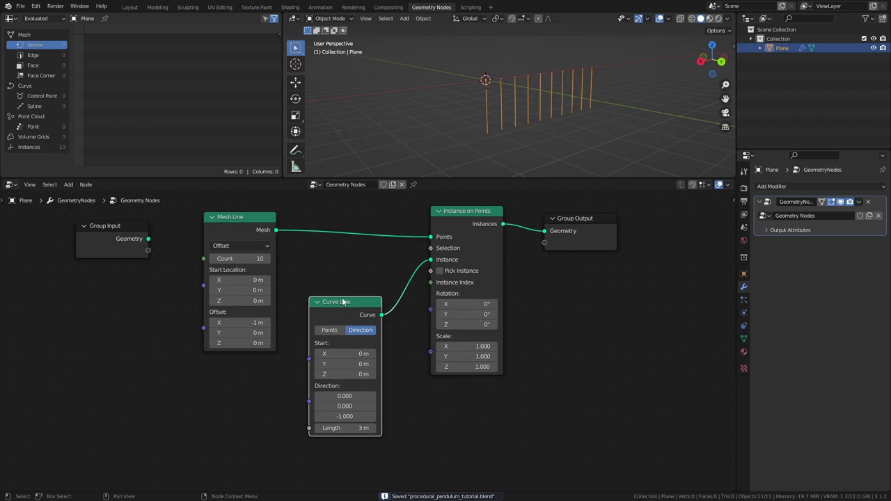
Try higher Mesh Line Count values and bring the Count back to 10
click(266, 259)
click(266, 259)
click(266, 260)
click(266, 259)
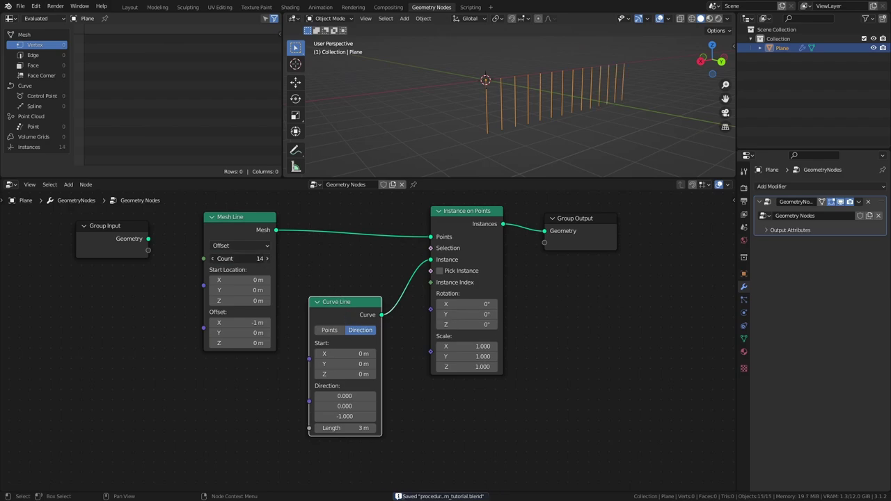
click(266, 260)
click(266, 260)
click(214, 260)
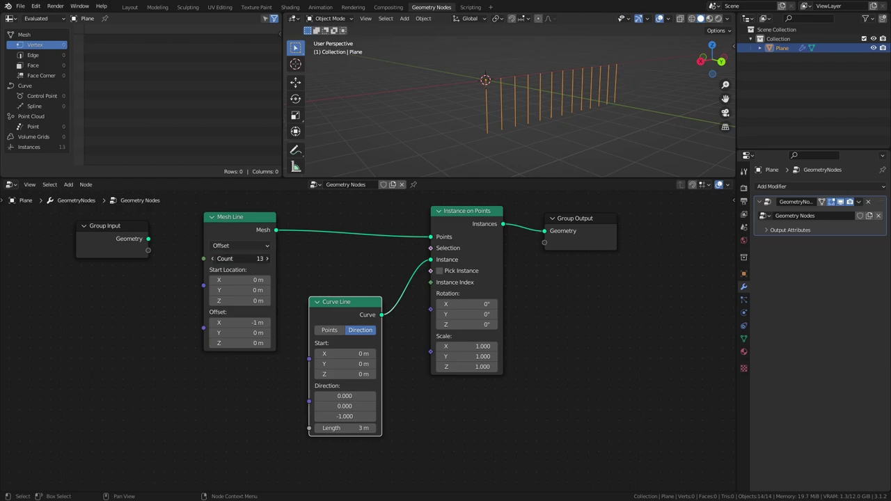
drag(264, 258, 215, 260)
Save the file and move the Group Output farther from Instance on Points to make room for more nodes
key(ctrl+s)
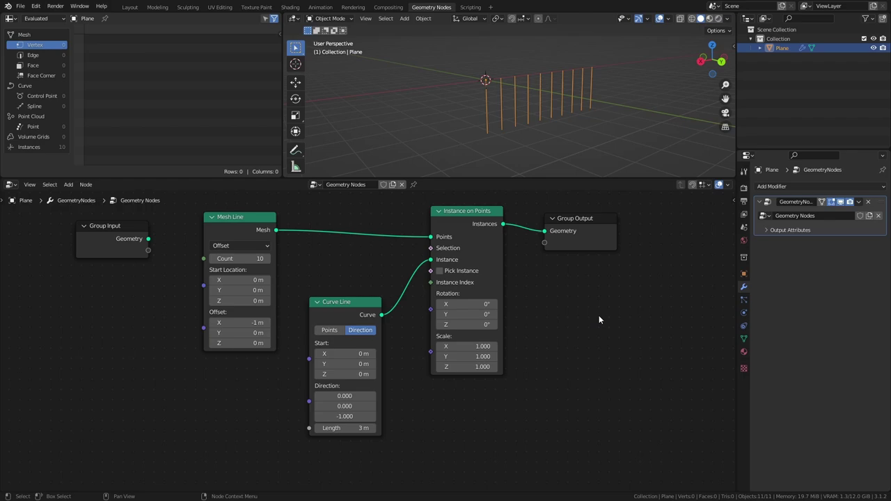
middle_drag(599, 316, 475, 338)
drag(469, 263, 613, 273)
middle_drag(614, 271, 467, 267)
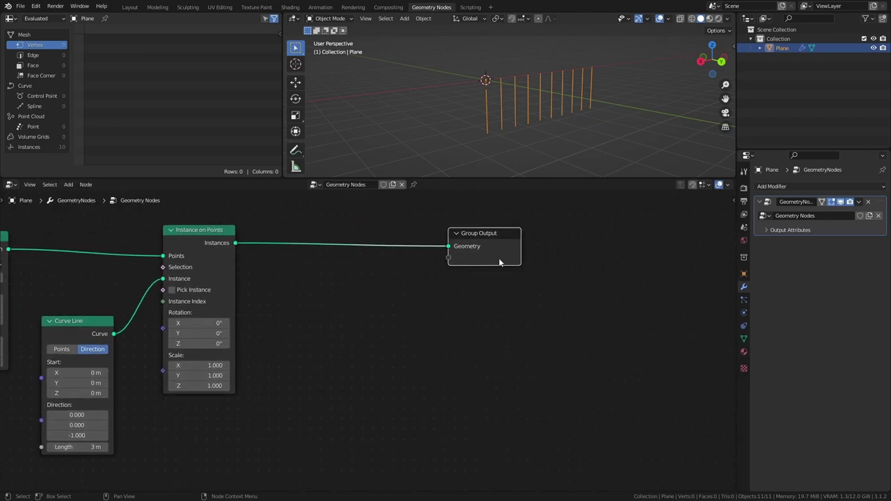
drag(499, 259, 569, 261)
Duplicate the Instance on Points node and insert the copy on the link just before the Group Output
click(216, 248)
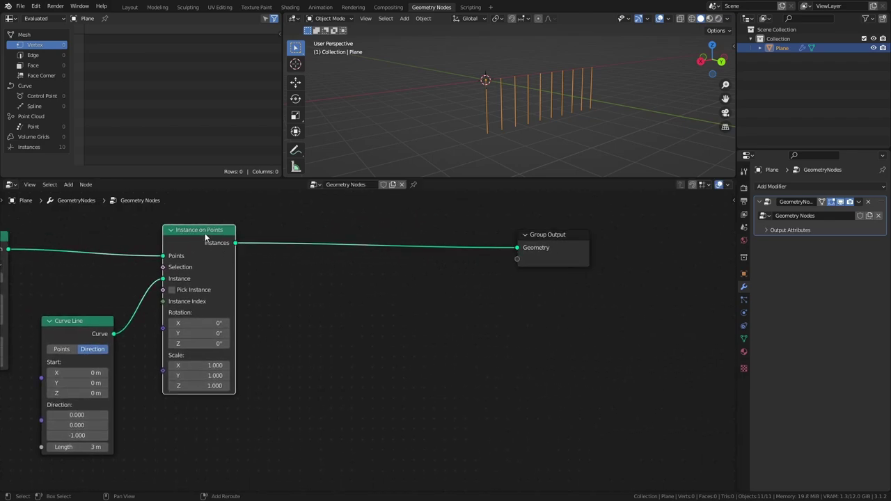
key(shift+d)
click(445, 237)
Add an Ico Sphere node with radius 0.5 m and 3 subdivisions between the two Instance on Points nodes
key(shift+a)
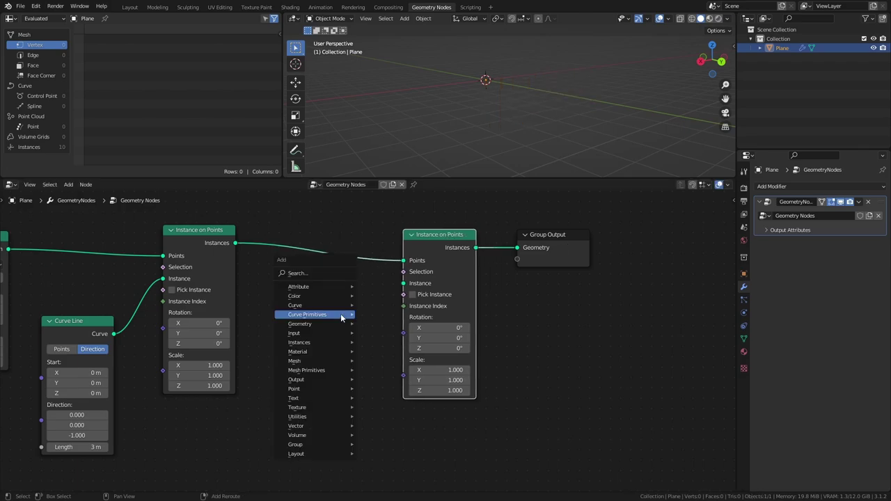
mouse_move(332, 374)
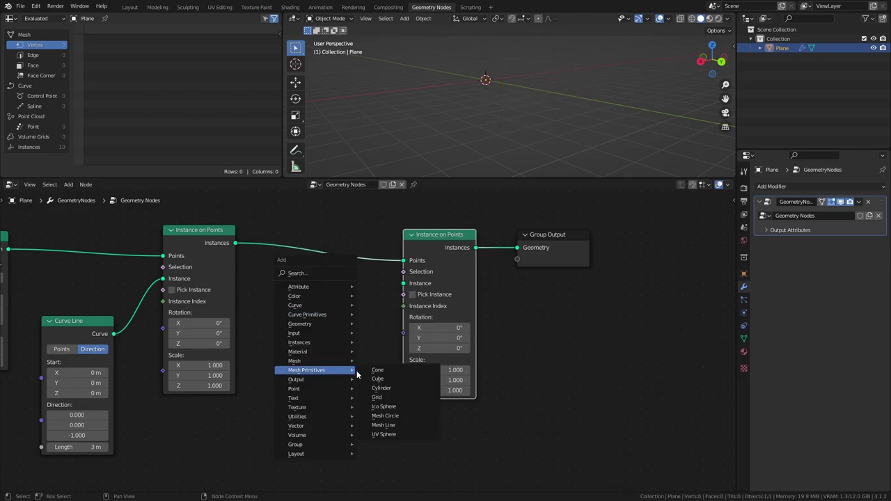
click(396, 415)
click(272, 329)
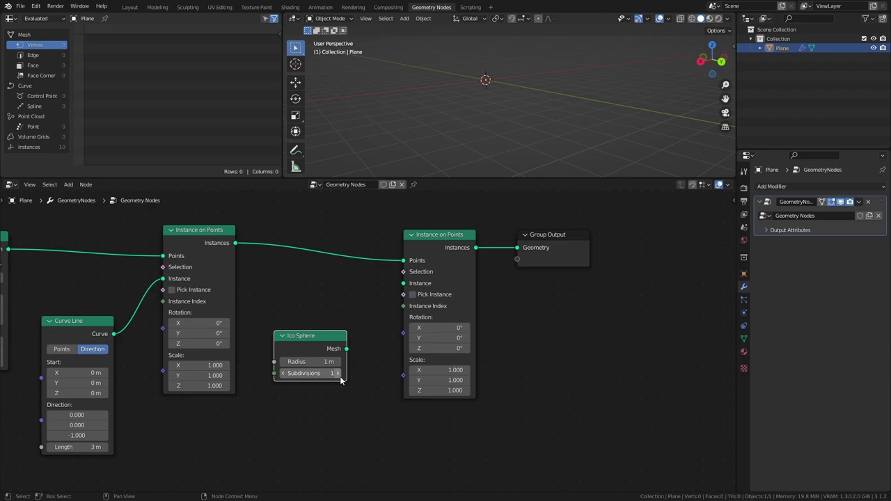
drag(339, 375, 355, 375)
click(326, 361)
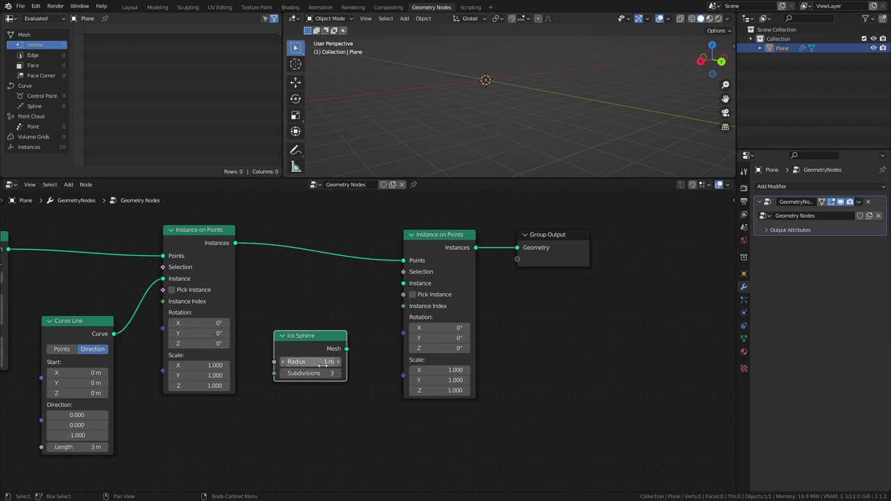
key(Return)
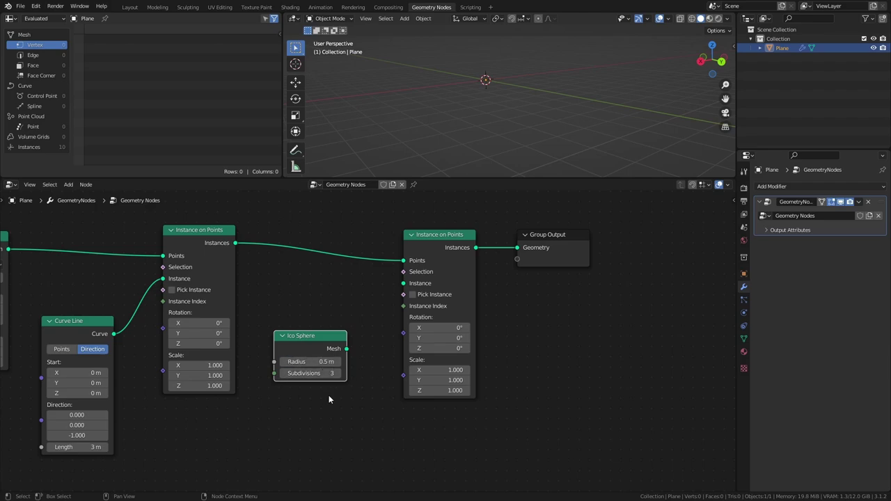
drag(316, 351, 312, 403)
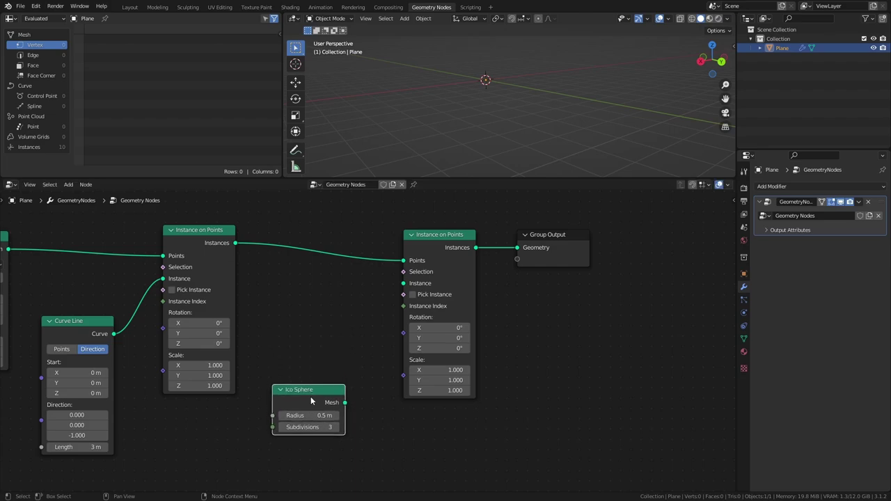
Add an Endpoint Selection node and place it above the Ico Sphere node
key(shift+a)
click(294, 212)
text(e)
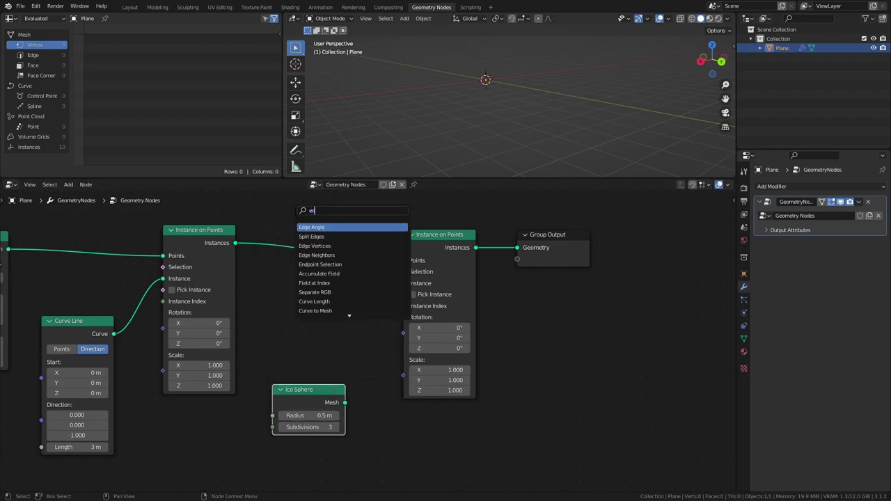
text(ndp)
key(Return)
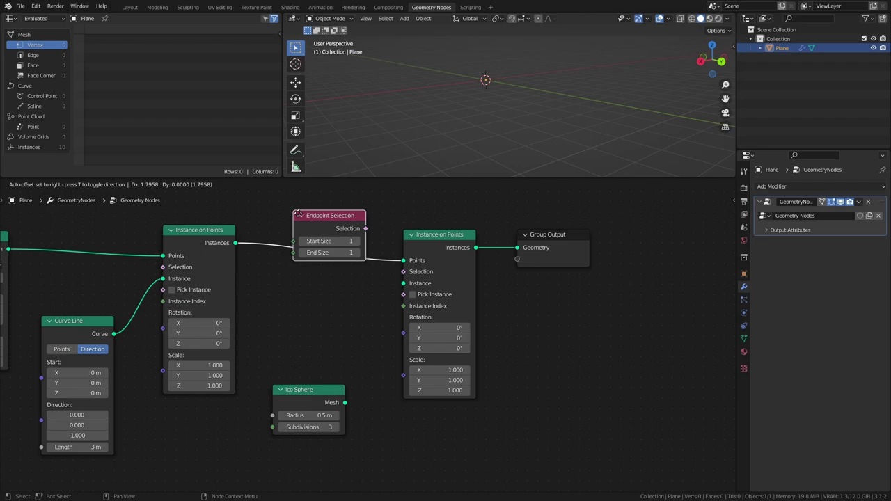
click(280, 296)
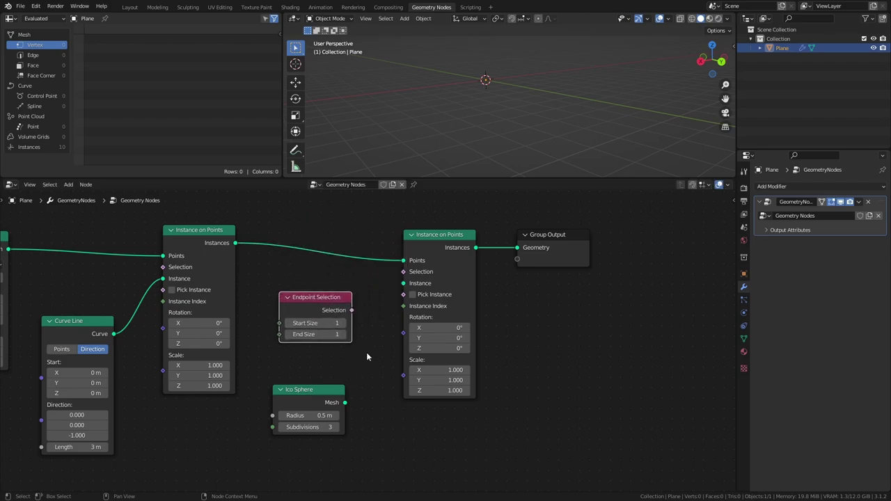
Connect the Ico Sphere mesh to the Instance input of the second Instance on Points and enlarge the 3D viewport
drag(346, 403, 404, 283)
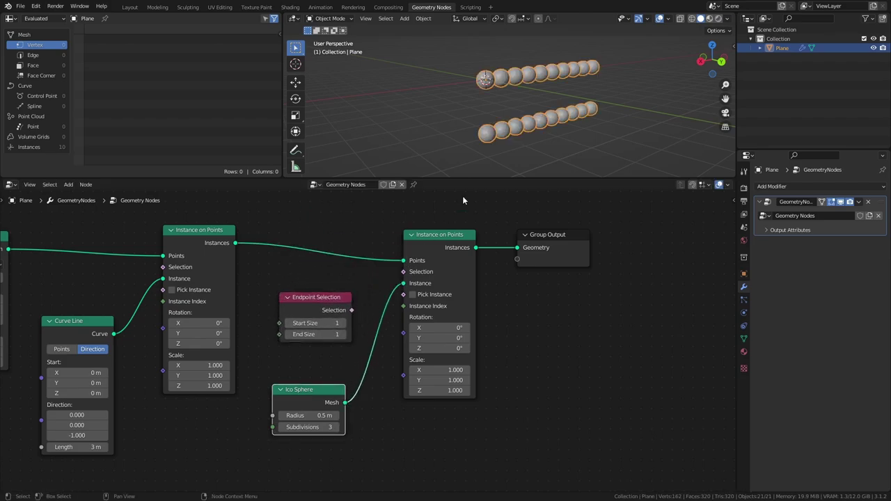
middle_drag(546, 145, 512, 131)
drag(516, 179, 514, 218)
middle_drag(547, 165, 572, 156)
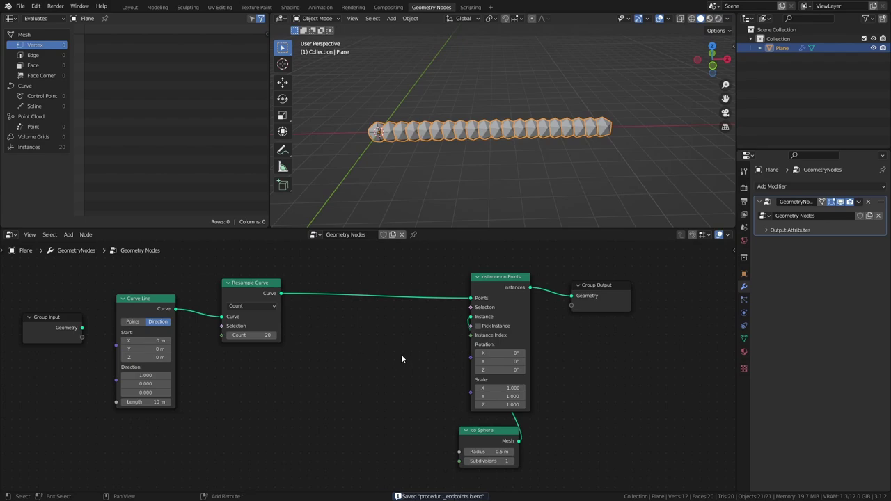
In the endpoints demo file, add an Endpoint Selection node and connect it to the Selection input of Instance on Points
key(shift+a)
text(end)
click(436, 323)
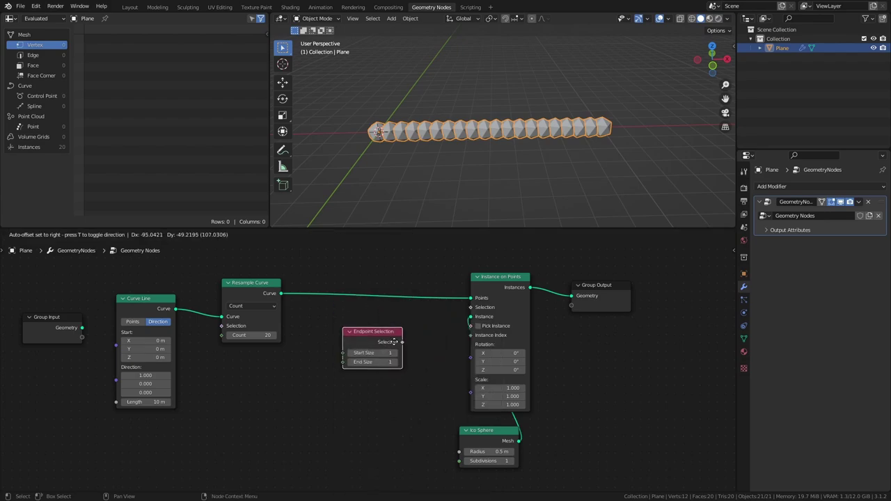
click(372, 348)
drag(403, 346, 470, 308)
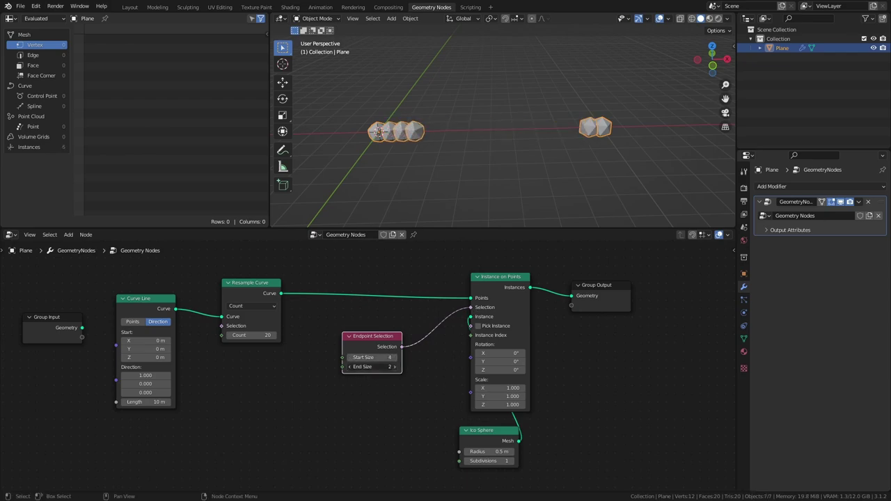
Try different Start Size and End Size values on the demo's Endpoint Selection node
drag(350, 368, 373, 368)
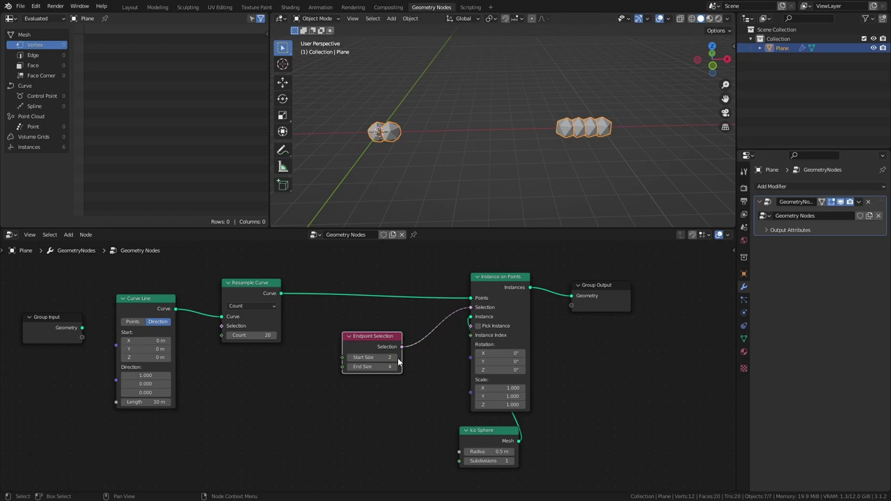
click(396, 358)
click(396, 358)
click(396, 358)
click(397, 358)
click(396, 358)
click(348, 368)
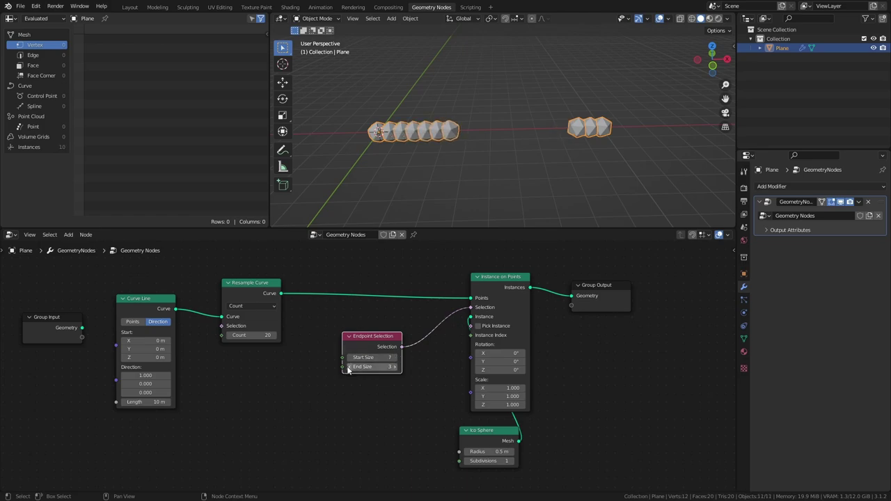
click(349, 368)
click(349, 368)
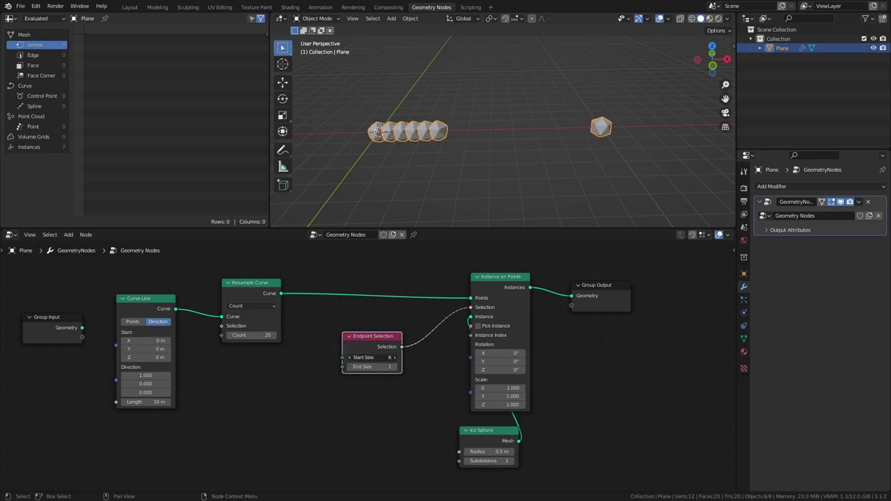
drag(371, 357, 355, 357)
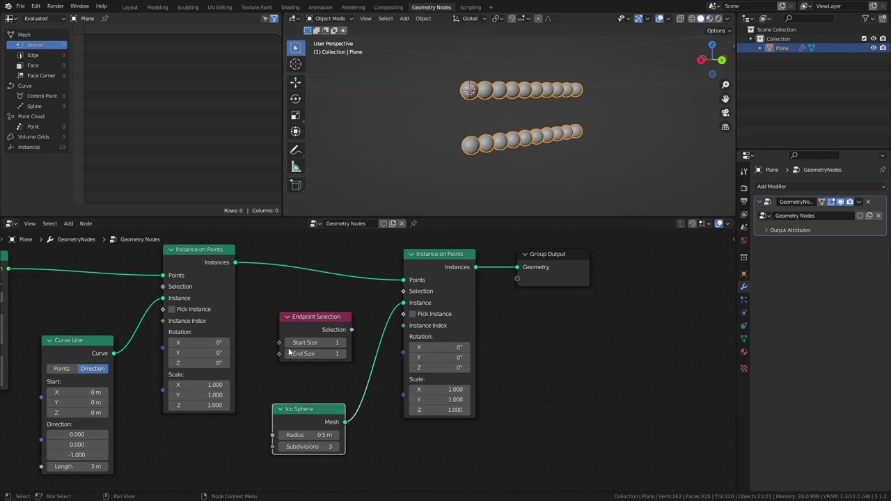
In the pendulum file, set Endpoint Selection's Start Size to 0, connect it to the second Instance on Points' Selection input, and save
click(288, 342)
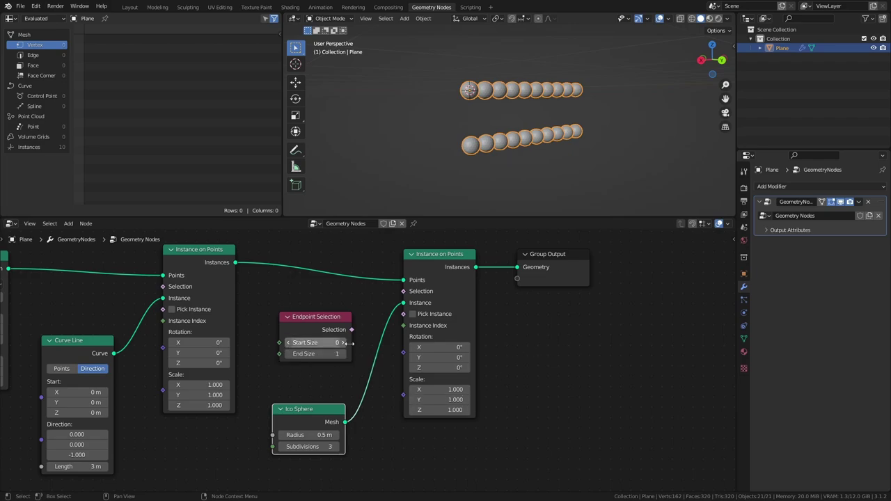
drag(351, 330, 404, 291)
mouse_move(461, 172)
middle_down()
mouse_move(539, 172)
mouse_move(450, 168)
mouse_move(474, 168)
middle_up()
key(ctrl+s)
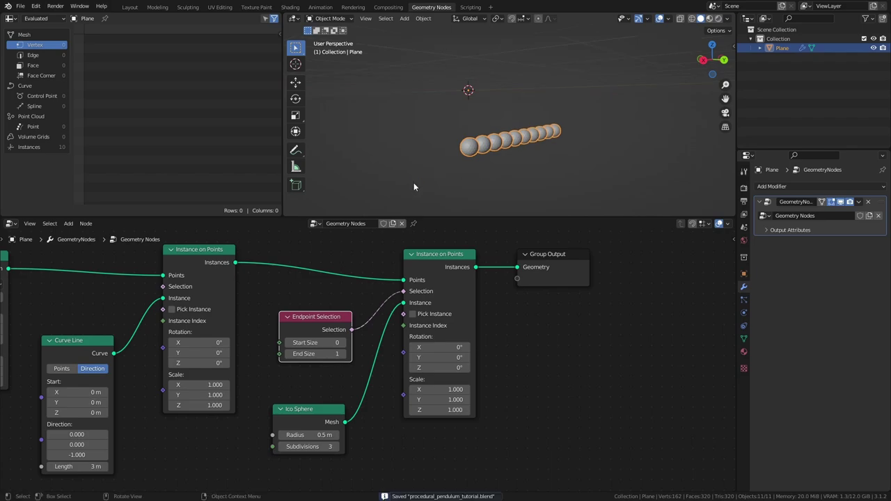
Make room for more nodes by moving the Group Output farther away and lowering the second Instance on Points
click(568, 339)
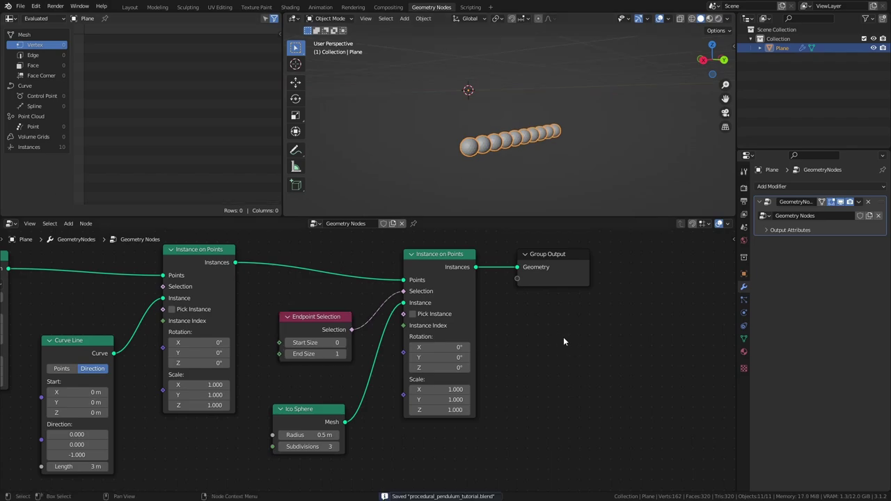
middle_drag(563, 338, 493, 363)
drag(493, 290, 667, 265)
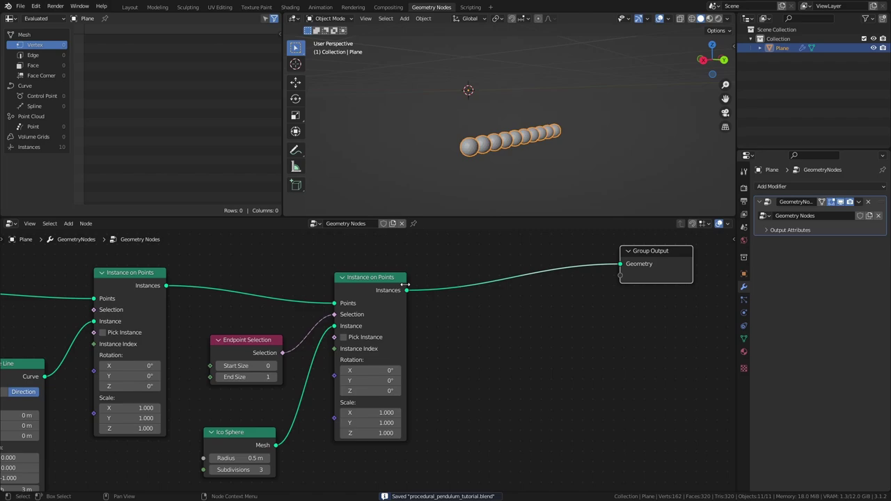
drag(384, 287, 387, 331)
Insert a Join Geometry node before the Group Output and connect the first Instance on Points to it as well
key(shift+a)
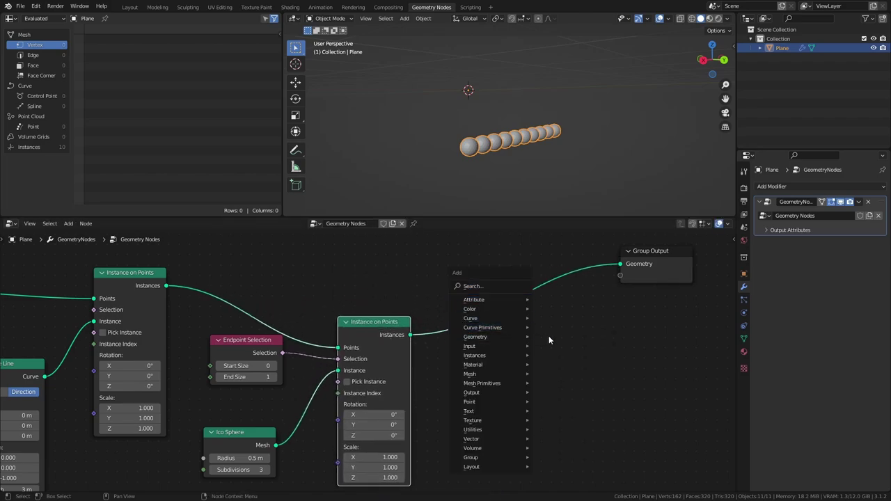
mouse_move(491, 338)
click(575, 382)
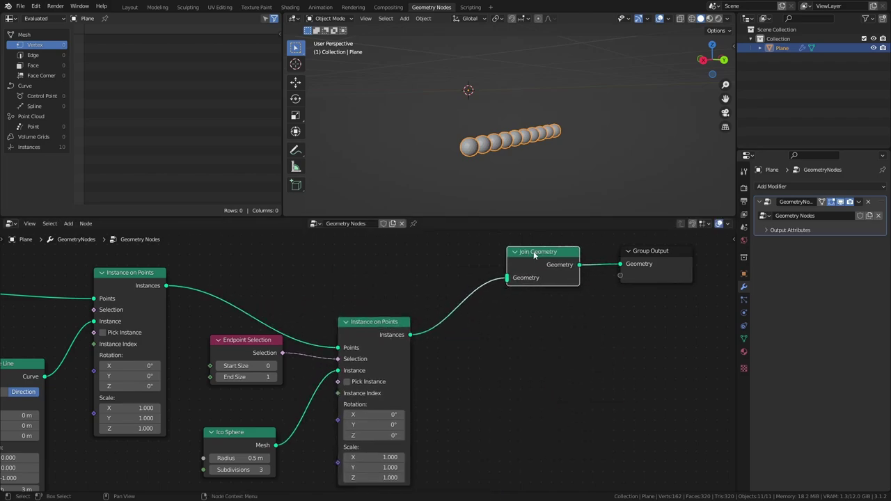
click(525, 250)
drag(538, 253, 544, 261)
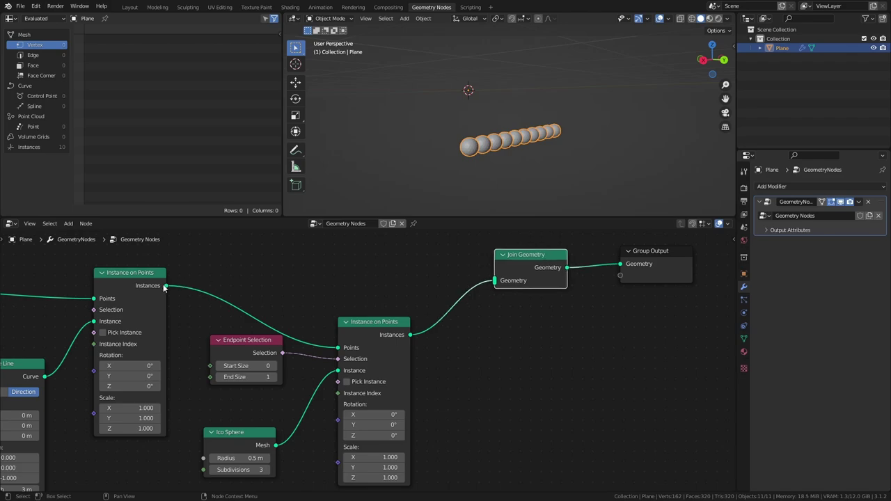
drag(165, 287, 496, 280)
Insert a Curve to Mesh node between the first Instance on Points and Join Geometry, placed above the other nodes
key(shift+a)
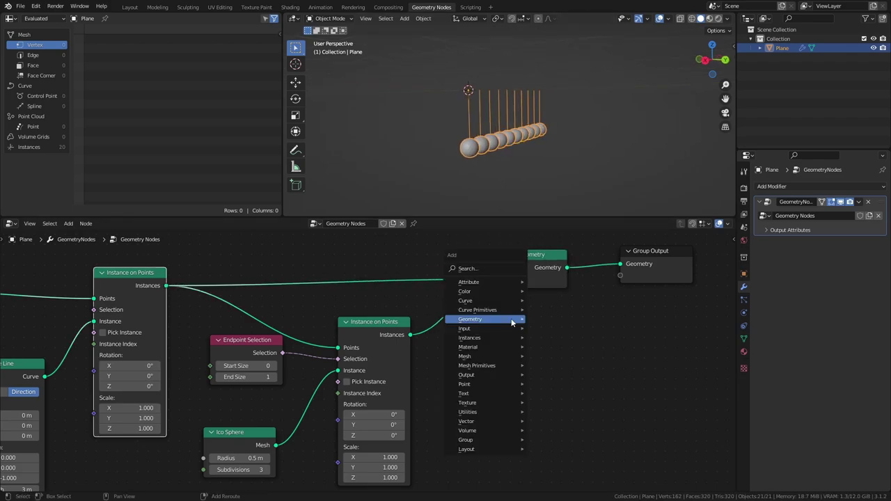
mouse_move(481, 301)
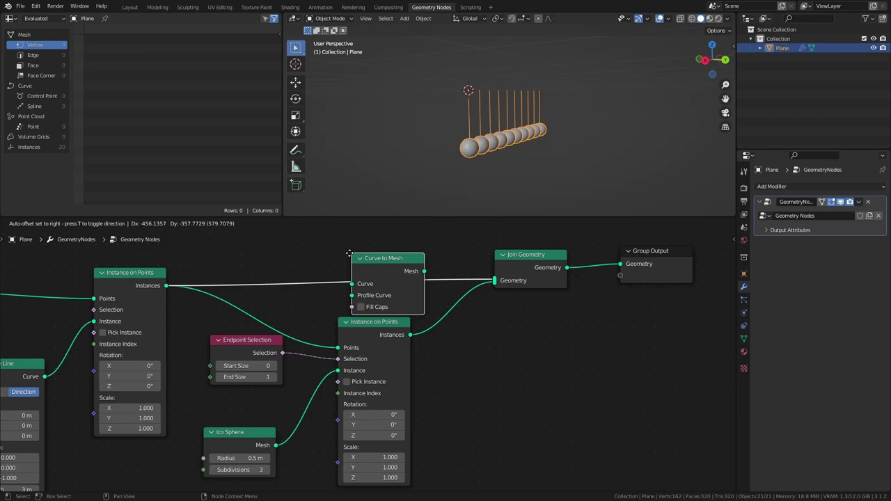
click(336, 243)
middle_drag(390, 252, 374, 298)
drag(363, 300, 358, 272)
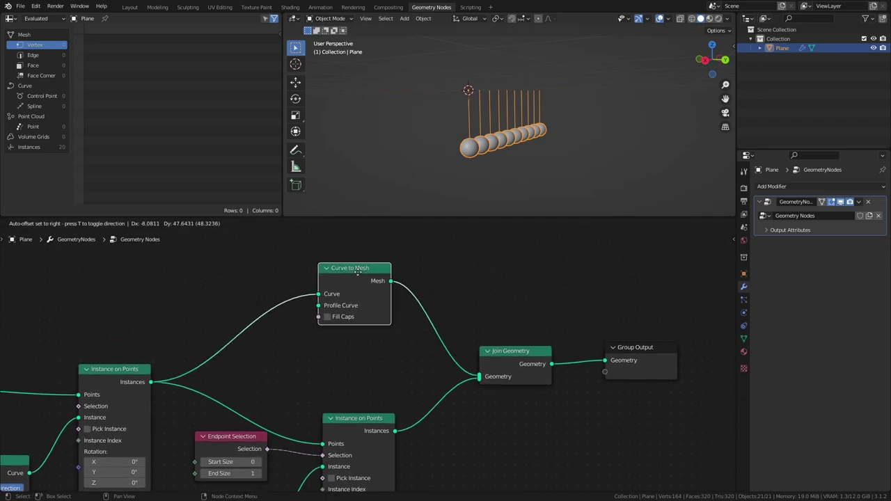
click(364, 266)
Add a Curve Circle with resolution 6 and radius 0.05 m and connect it to the Profile Curve of Curve to Mesh
key(shift+a)
mouse_move(384, 352)
click(456, 371)
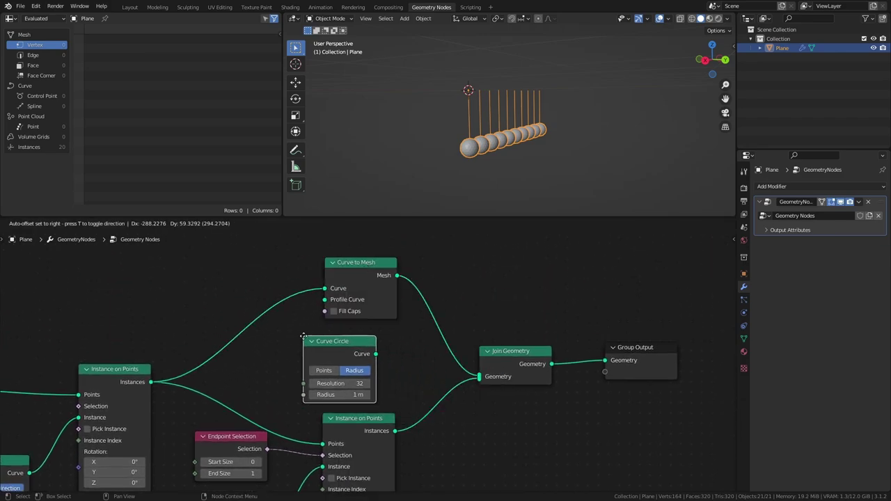
click(321, 339)
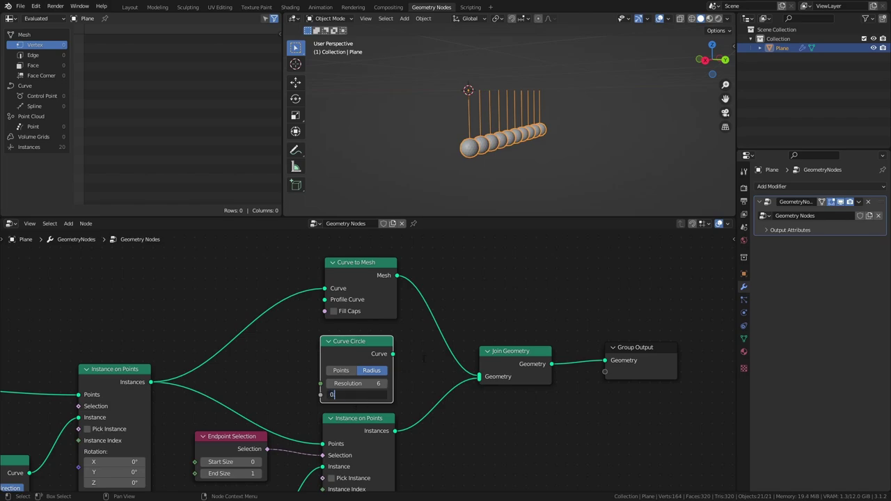
key(Return)
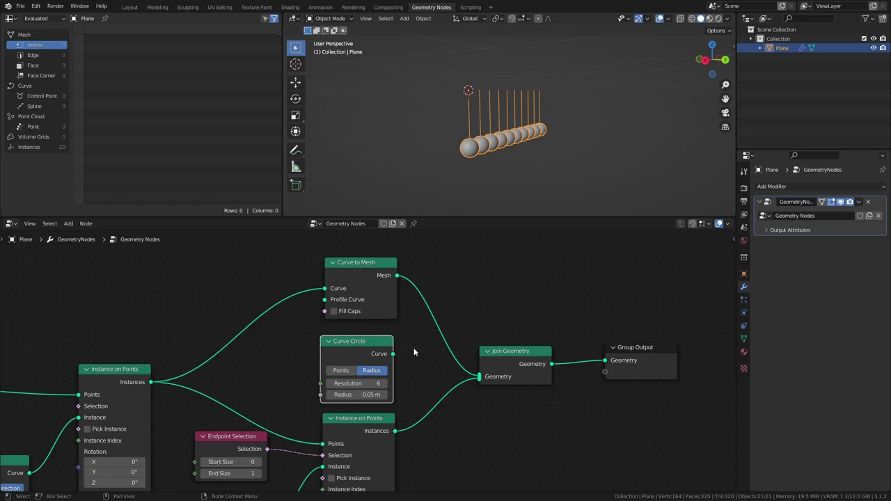
drag(394, 355, 328, 304)
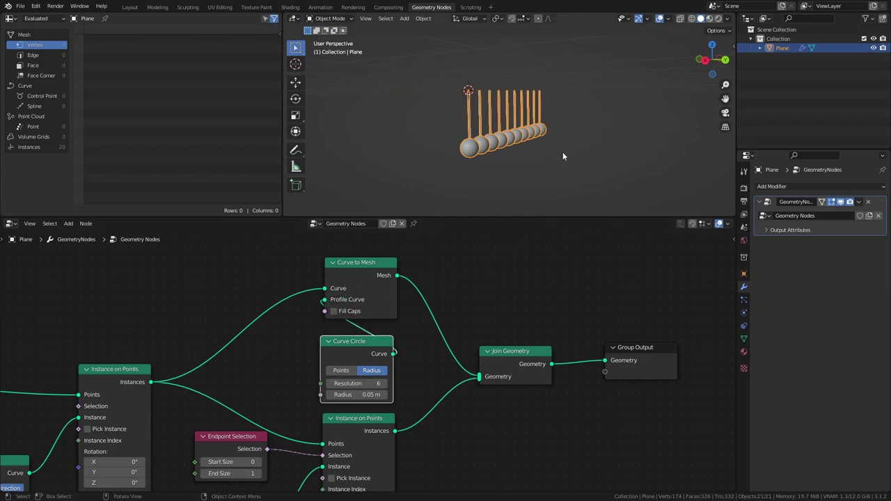
mouse_move(563, 152)
middle_down()
mouse_move(385, 142)
mouse_move(575, 144)
middle_up()
Move the Group Output aside and insert a Set Shade Smooth node between it and Join Geometry
middle_drag(658, 362, 451, 348)
drag(452, 349, 555, 343)
key(shift+a)
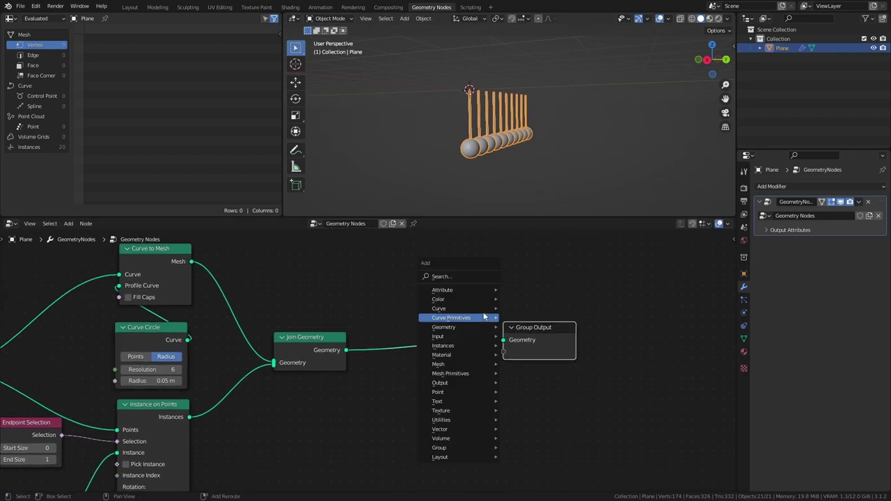
click(483, 276)
text(set sh)
click(503, 287)
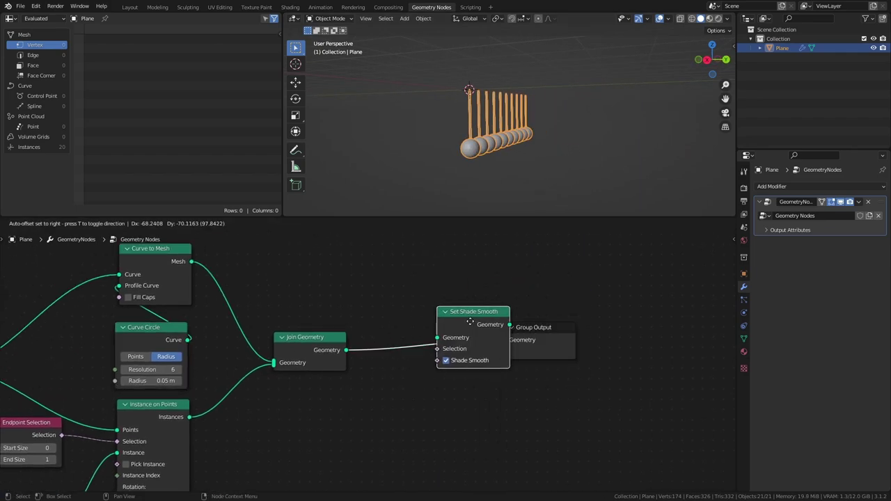
click(424, 329)
middle_drag(457, 172, 476, 166)
scroll(475, 159, up, 3)
middle_drag(476, 166, 521, 167)
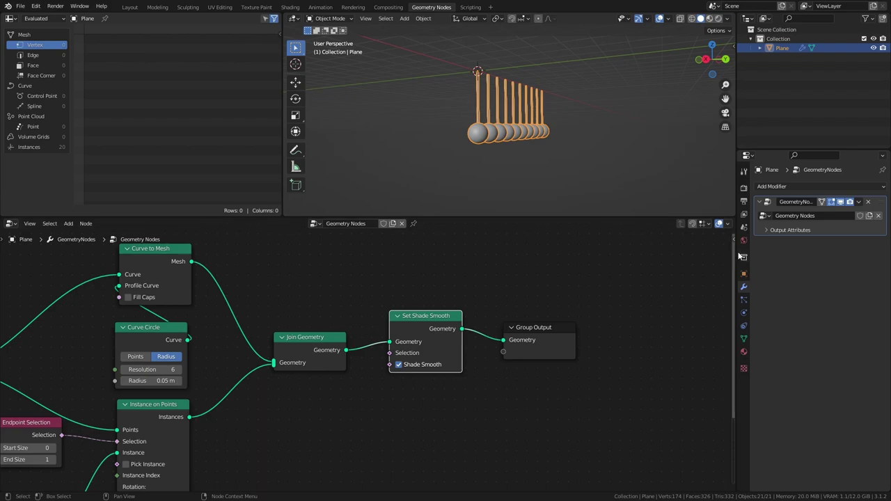
Set the scene's end frame to 25000
click(744, 206)
click(825, 309)
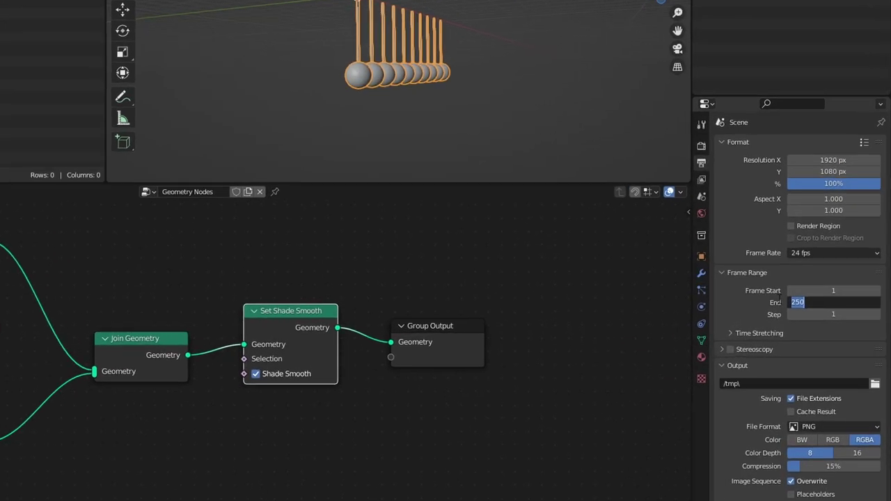
text(25)
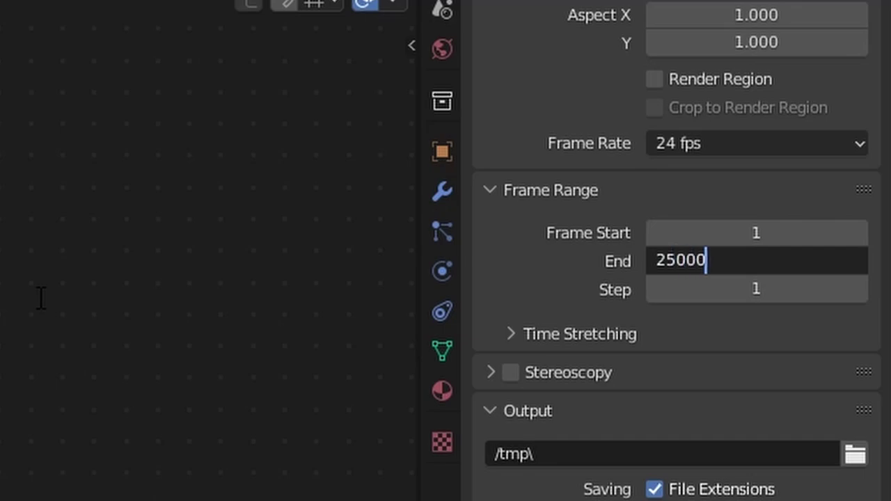
key(Return)
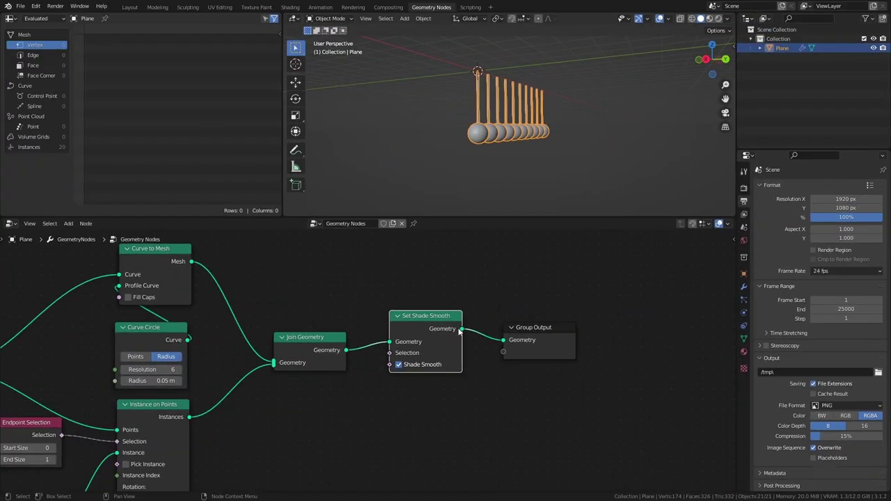
Move all nodes downstream of the first Instance on Points further along to open a gap after it
scroll(513, 377, down, 5)
key(b)
drag(485, 261, 249, 417)
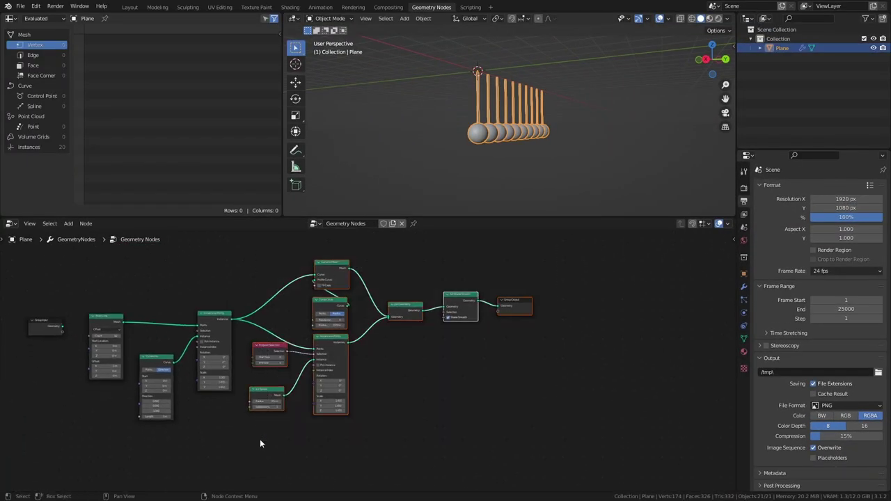
key(g)
click(471, 439)
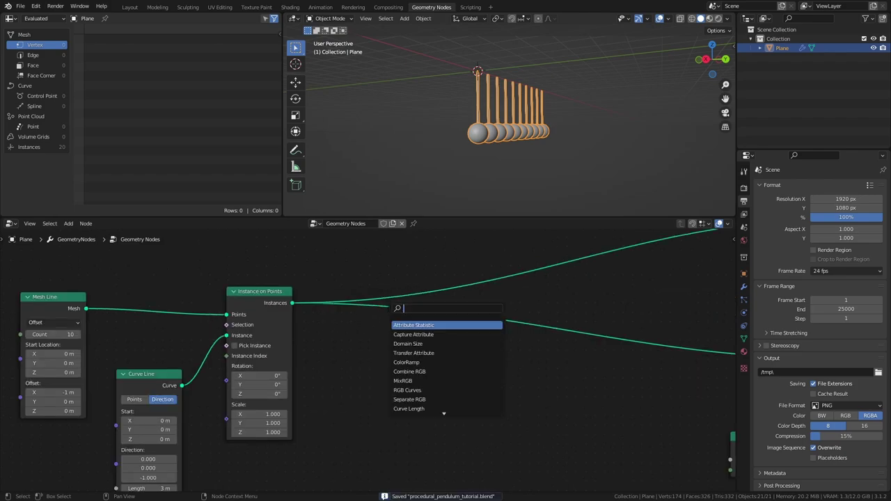
Insert a Rotate Instances node after the first Instance on Points and connect it to the second Instance on Points' Points input as well
text(rotat)
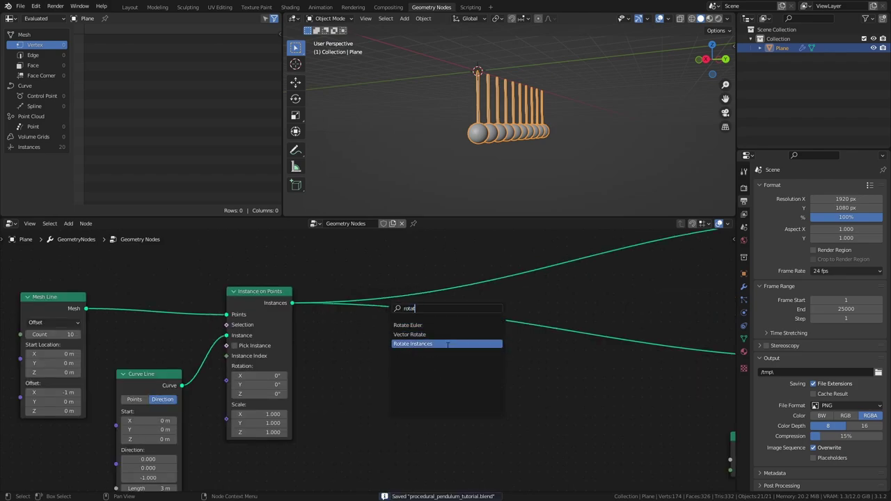
click(442, 345)
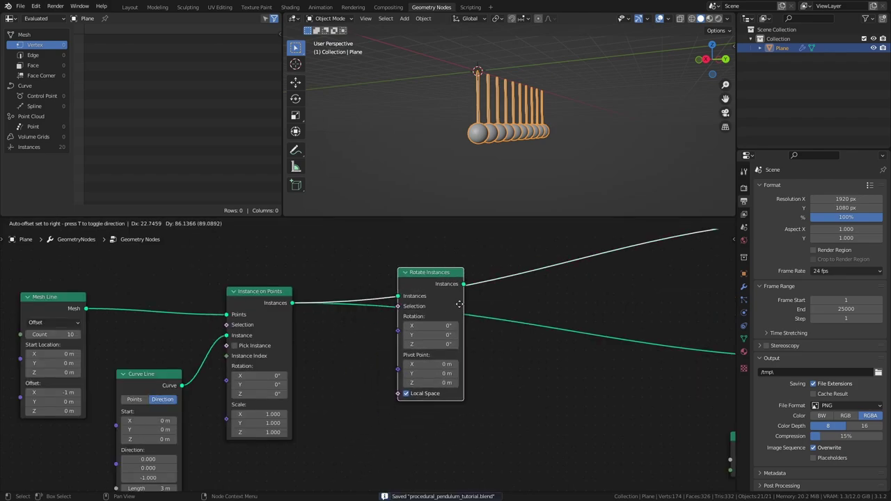
click(468, 306)
scroll(560, 320, down, 2)
middle_drag(571, 329, 458, 323)
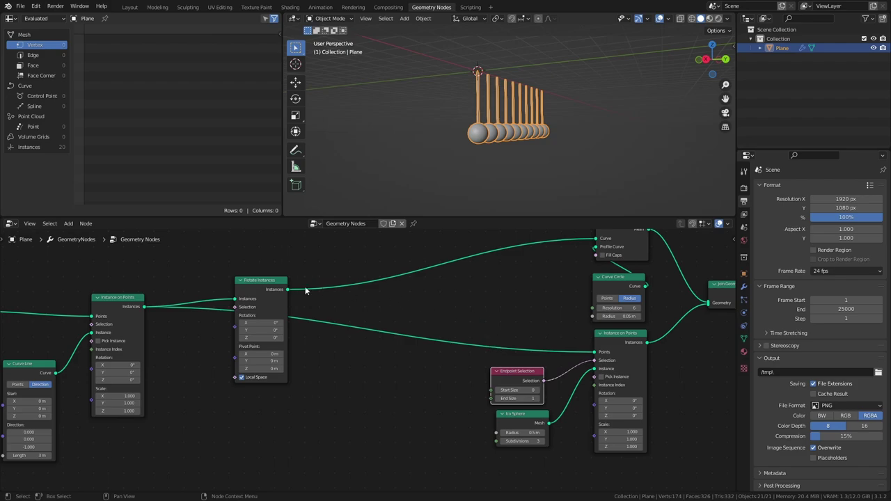
drag(288, 289, 597, 354)
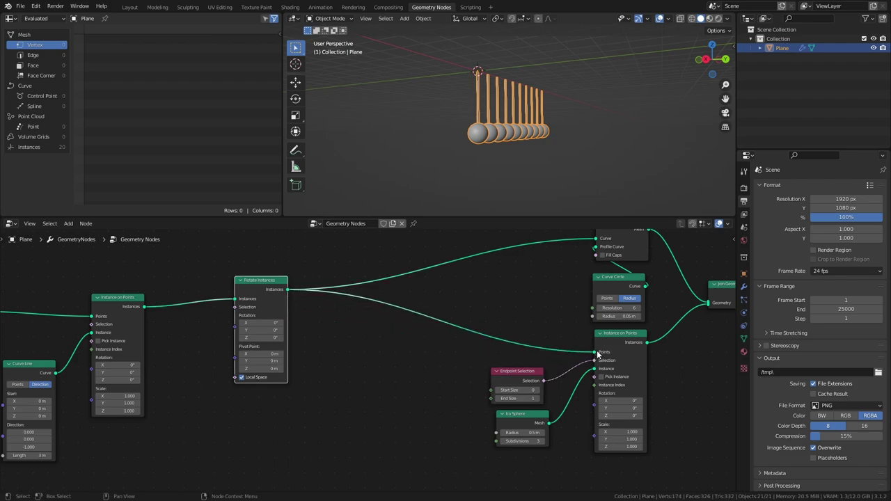
Move Rotate Instances further from the first Instance on Points and add a Combine XYZ node just before it
middle_drag(502, 317, 480, 363)
click(596, 380)
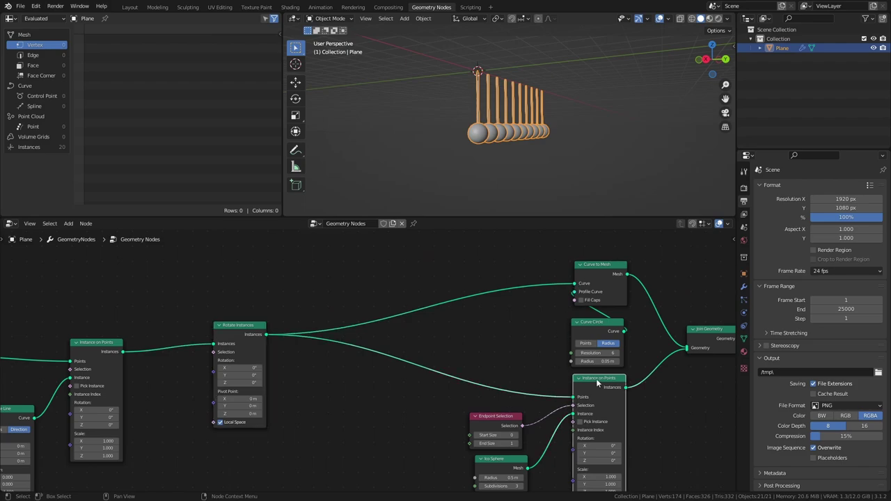
middle_drag(296, 388, 403, 324)
drag(359, 272, 557, 235)
key(shift+a)
mouse_move(367, 460)
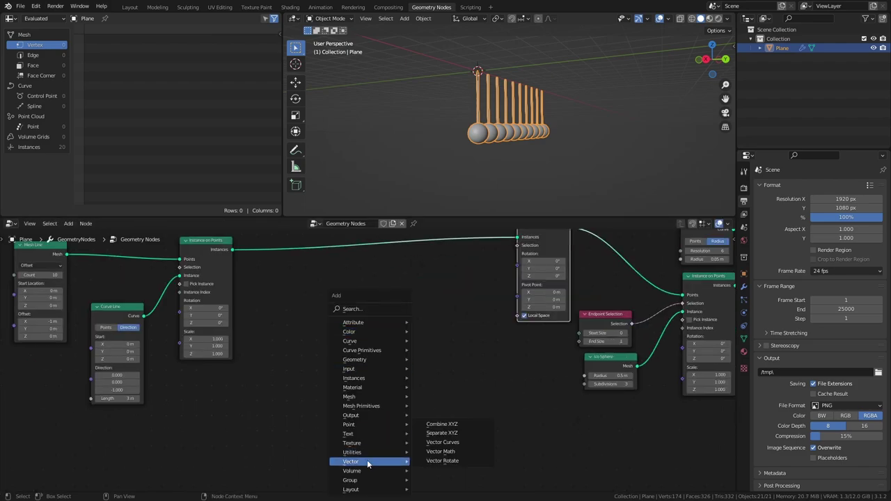
click(453, 426)
click(435, 263)
Add a Scene Time node below the first Instance on Points
key(shift+a)
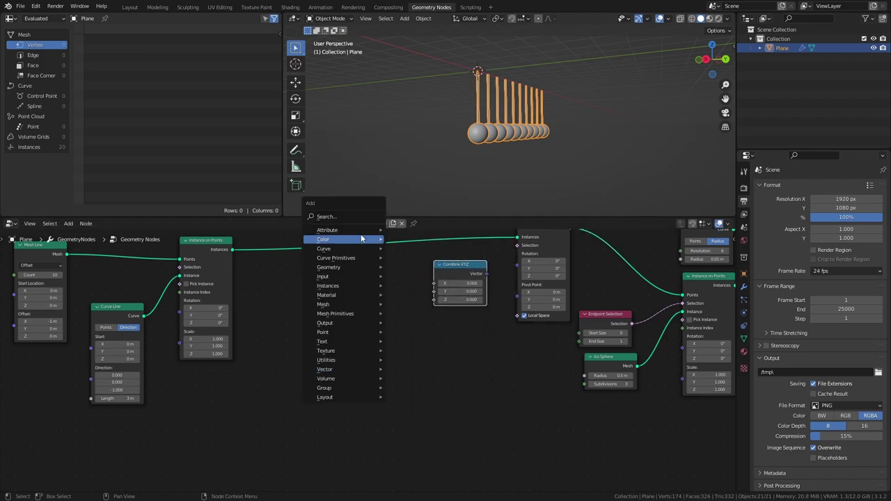
click(365, 221)
text(sce)
key(Return)
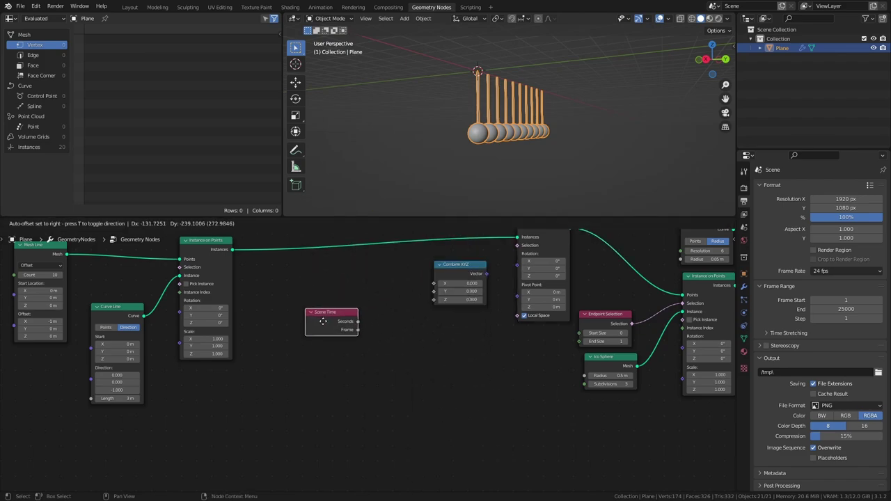
click(190, 396)
Add a Math node between Scene Time and Combine XYZ and set its operation to Sine
key(shift+a)
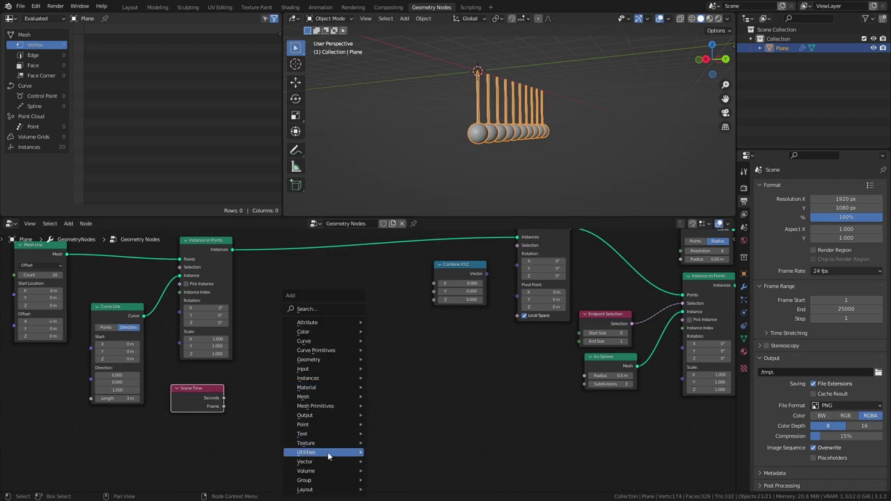
mouse_move(327, 452)
click(387, 424)
click(340, 375)
scroll(340, 374, up, 1)
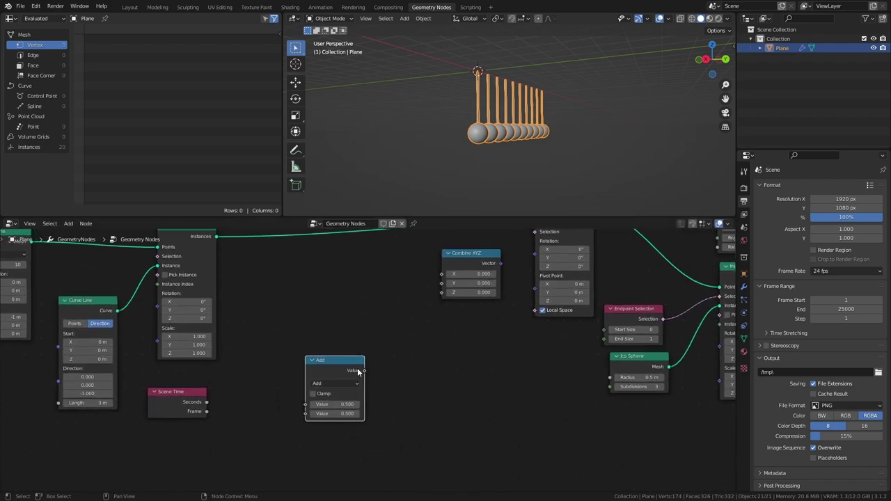
click(340, 384)
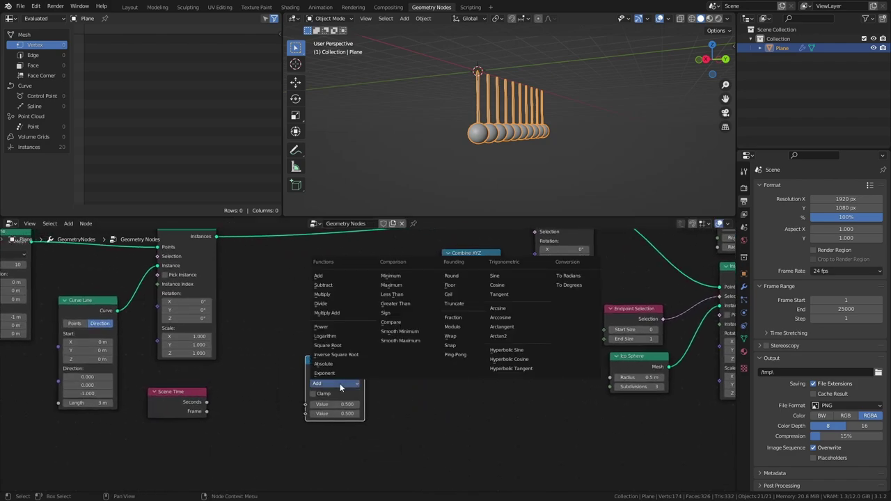
click(509, 276)
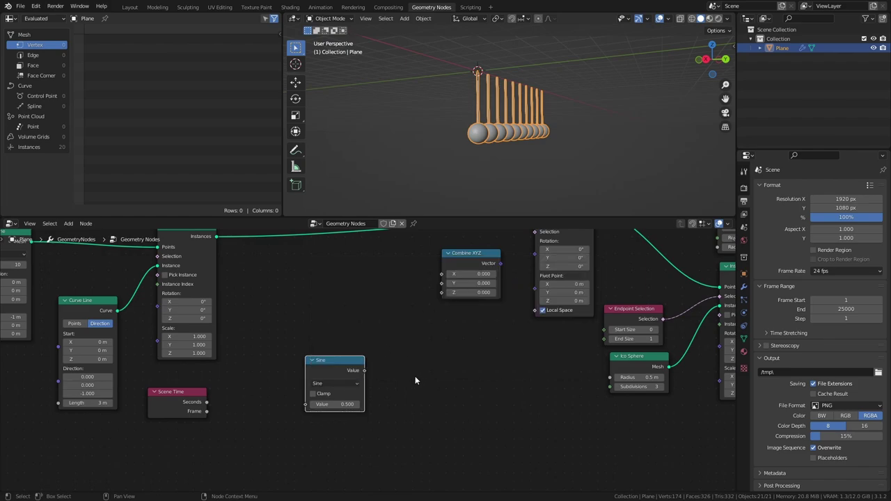
Feed Scene Time's Seconds through Sine into Combine XYZ's X and connect its Vector to the Rotation of Rotate Instances
drag(207, 402, 251, 386)
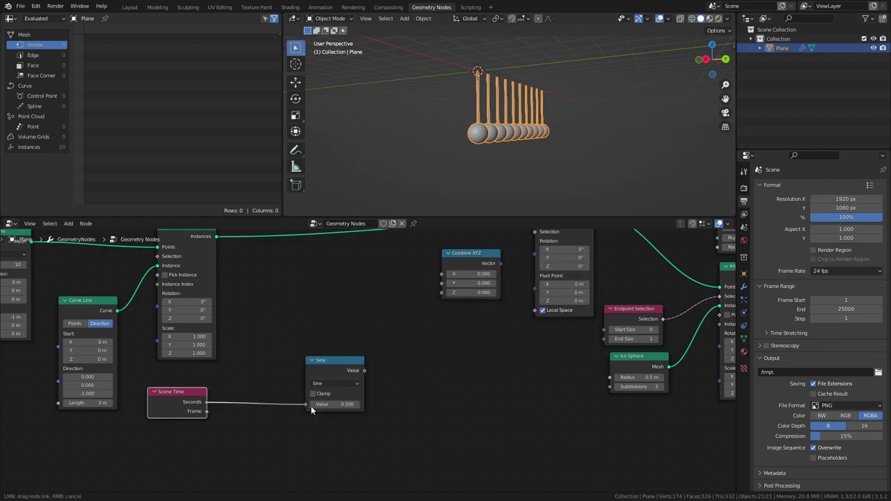
drag(310, 406, 312, 405)
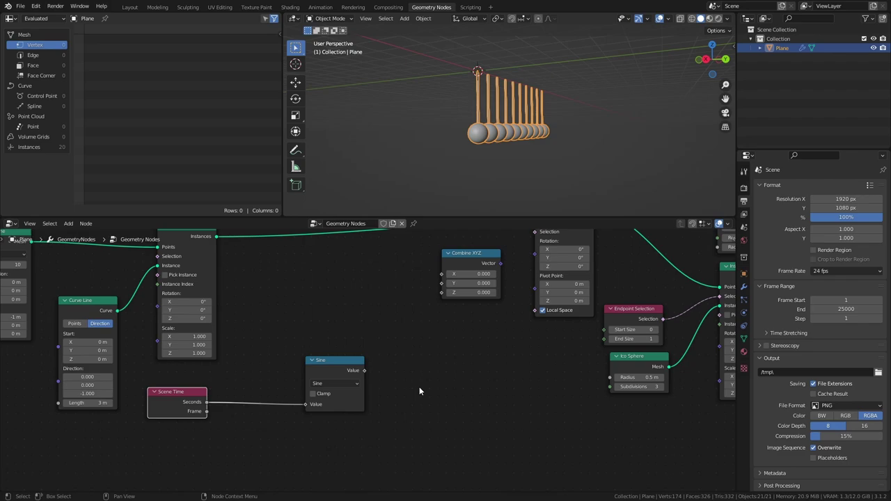
drag(363, 371, 390, 293)
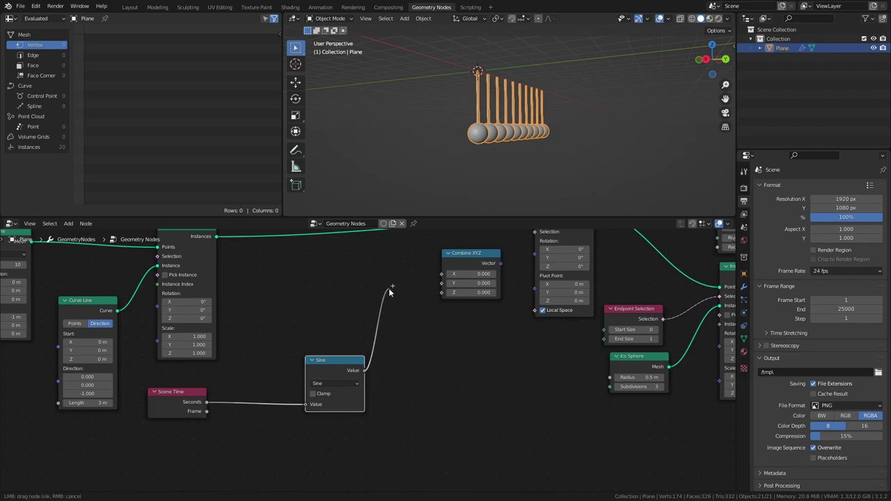
drag(447, 276, 447, 275)
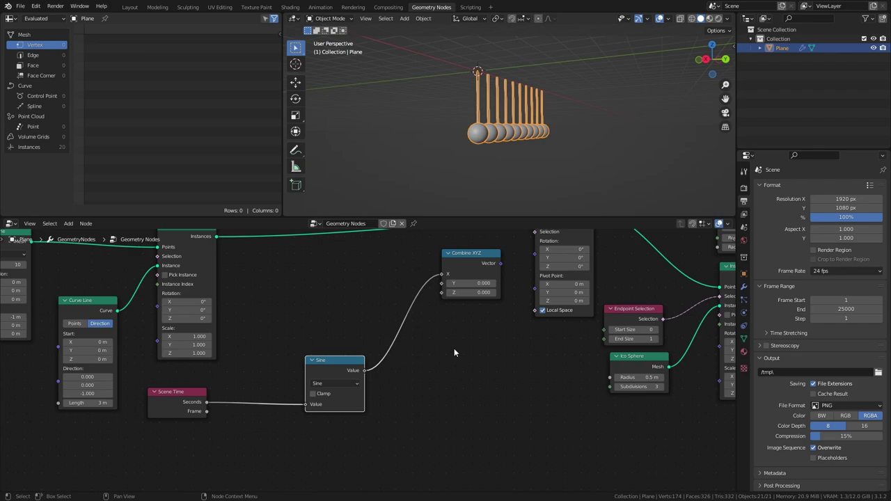
middle_drag(466, 331, 455, 352)
drag(489, 284, 523, 274)
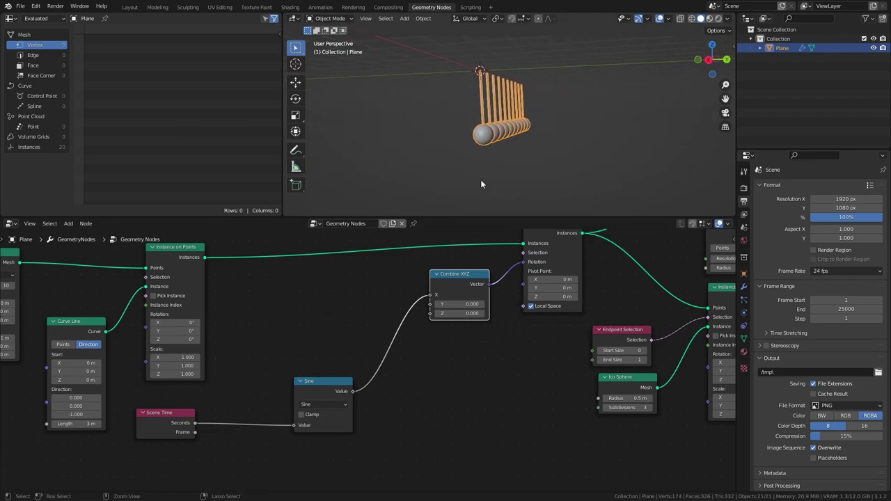
Save the file and play the animation with the frame rate set to 60 fps
key(ctrl+s)
key(space)
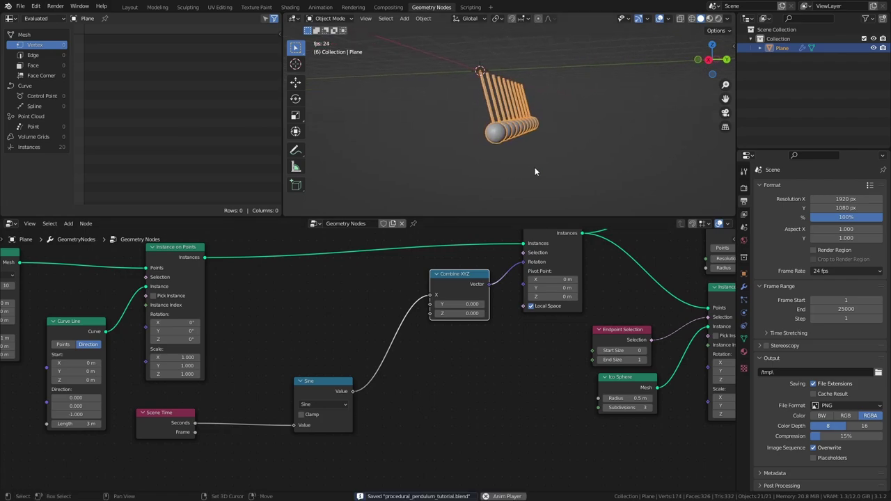
click(846, 271)
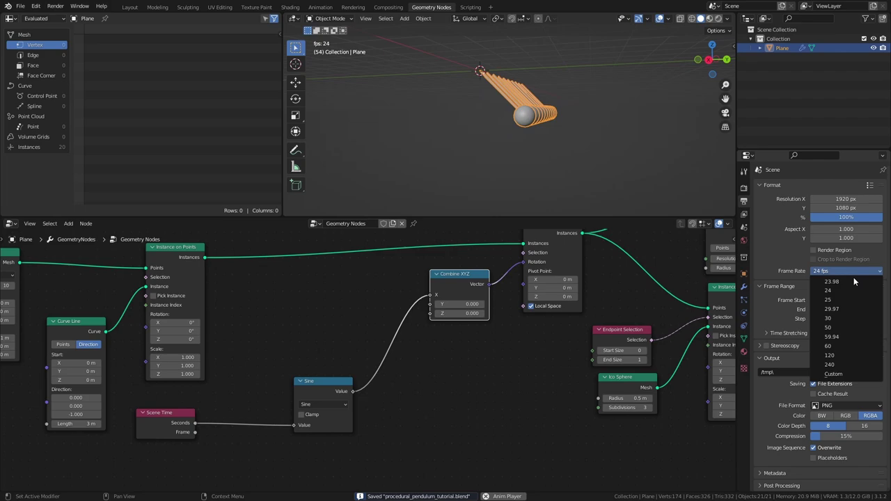
click(843, 354)
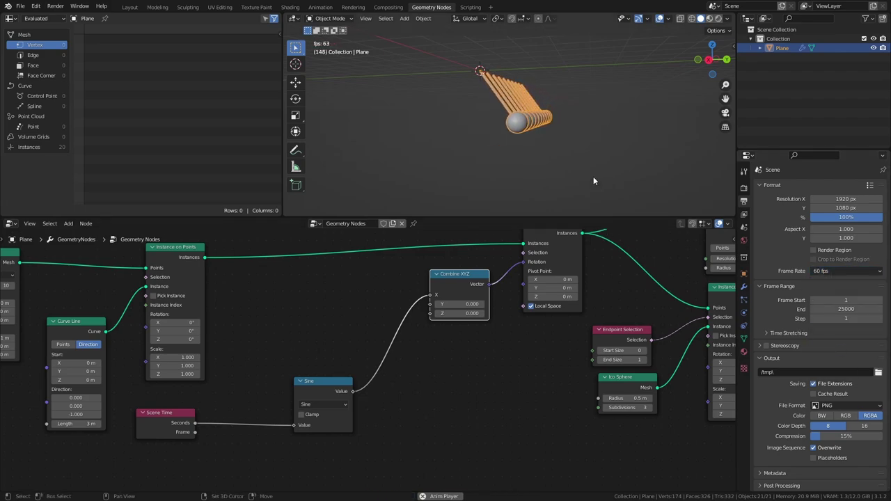
Restart the playback from the first frame and enlarge the 3D viewport around the swinging pendulums
key(shift+Left)
middle_drag(594, 176, 615, 99)
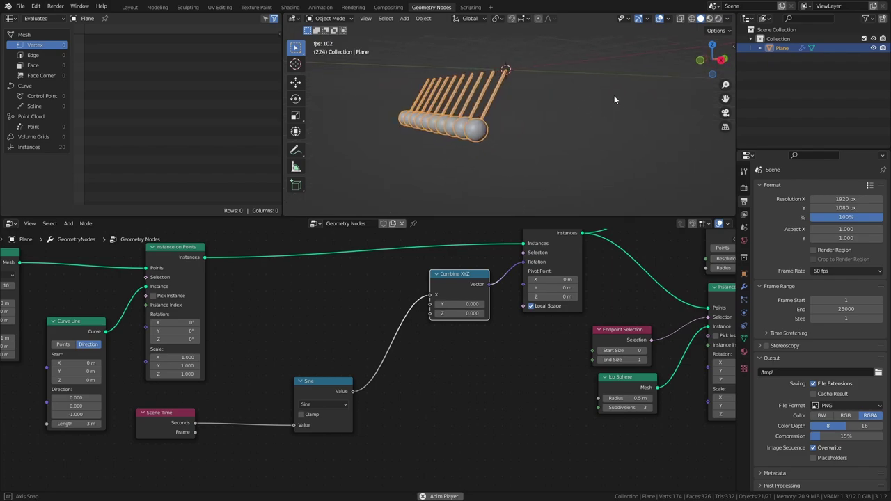
drag(501, 217, 497, 247)
Move the Group Input, Mesh Line, Curve Line and first Instance on Points away from Scene Time and save the file
ctrl+middle_drag(507, 314, 488, 383)
middle_drag(465, 371, 412, 372)
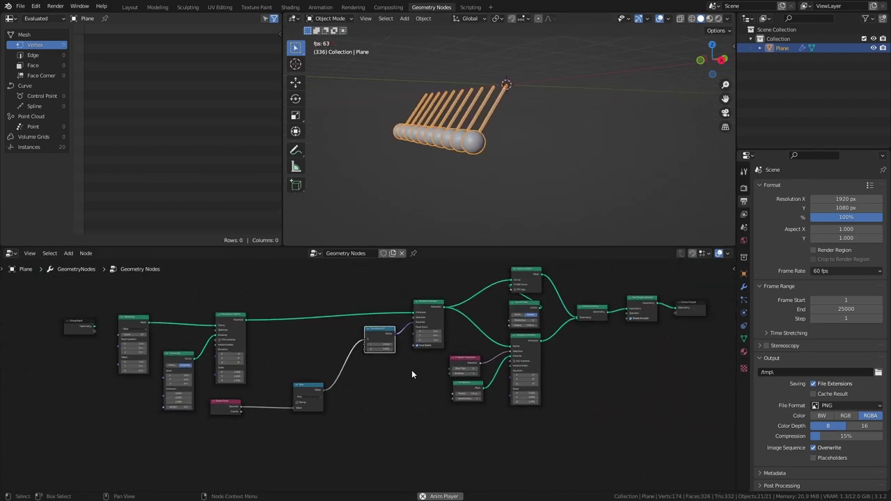
drag(54, 300, 271, 374)
key(g)
click(220, 368)
click(222, 371)
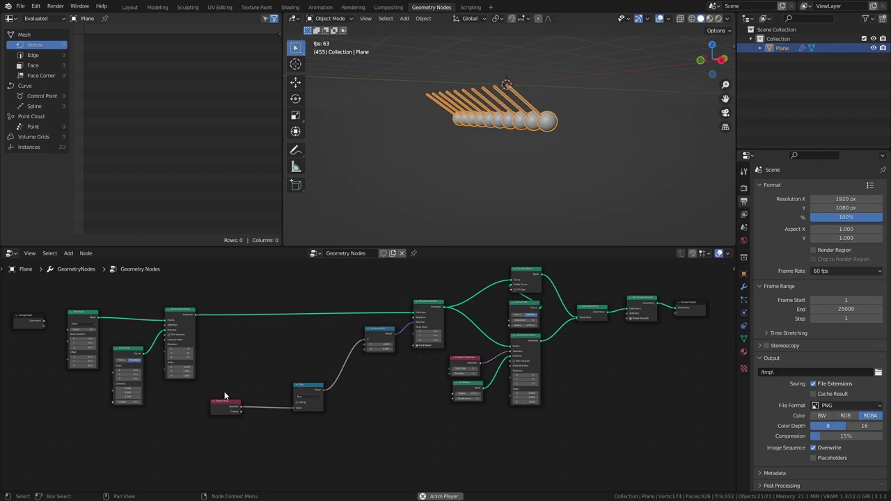
middle_drag(347, 361, 436, 343)
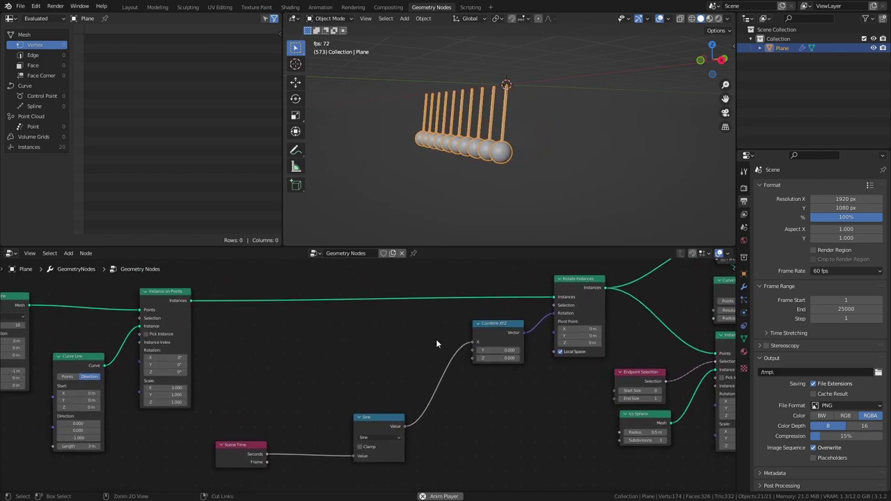
key(ctrl+s)
middle_drag(461, 198, 399, 143)
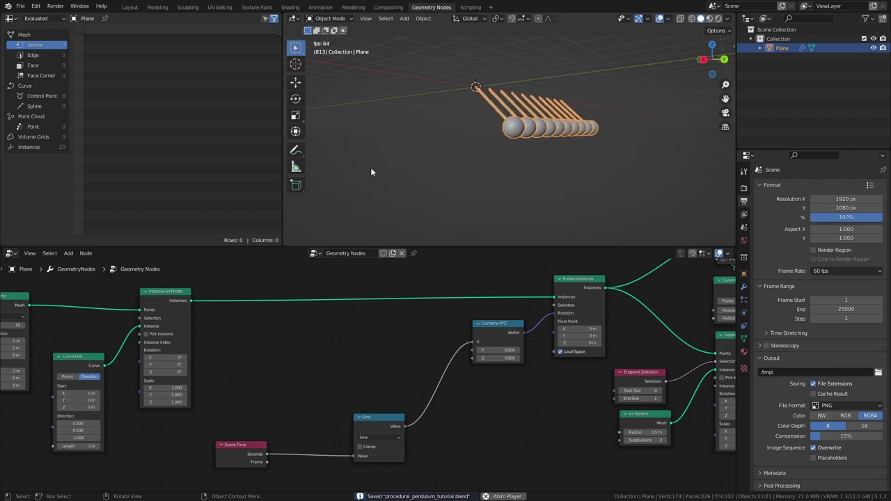
key(KP_1)
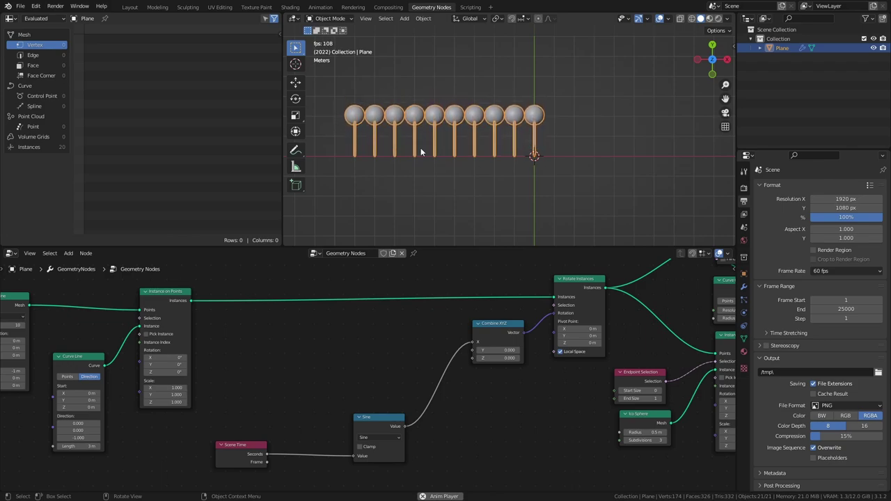
mouse_move(424, 109)
middle_down()
mouse_move(562, 205)
mouse_move(427, 112)
middle_up()
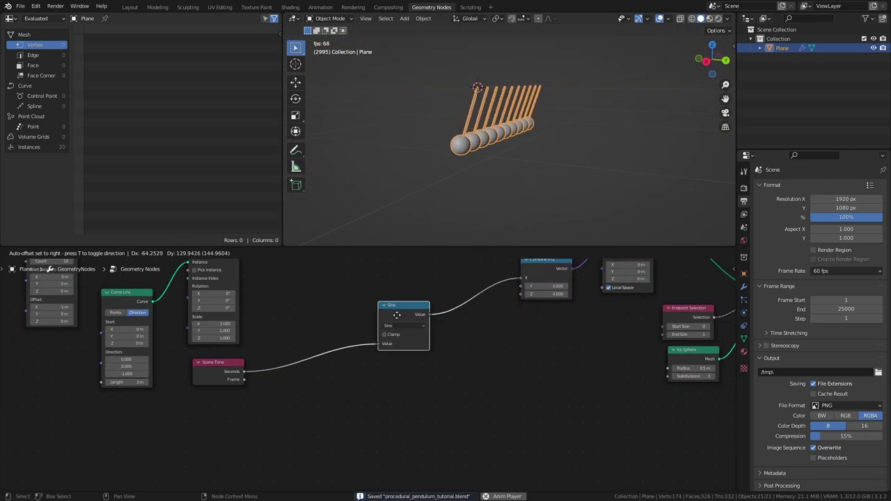
Add an Index node below the Scene Time node
middle_drag(370, 368, 390, 376)
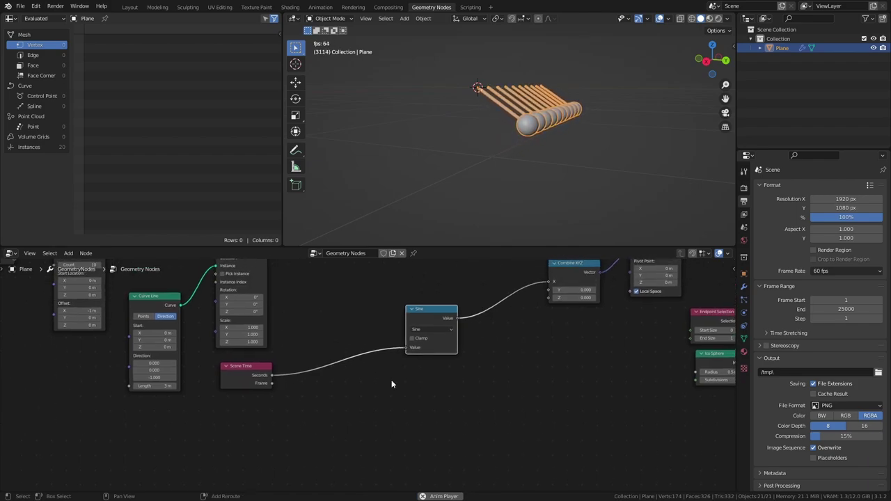
key(shift+a)
click(378, 236)
text(index)
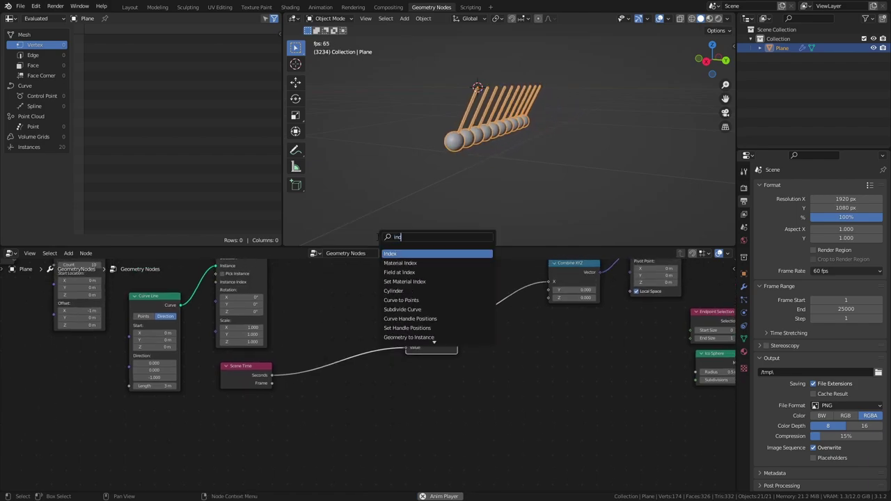
key(Return)
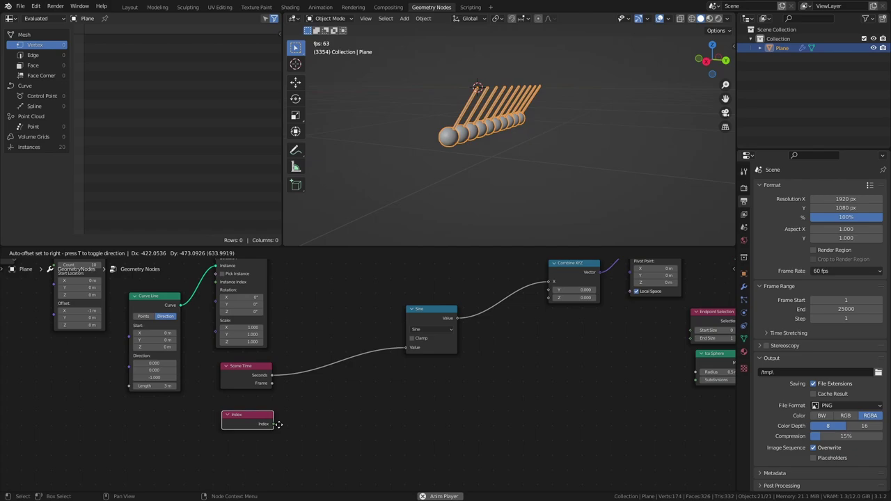
click(278, 425)
Add a Map Range node beside the Index node and enlarge the node editor
middle_drag(356, 343, 373, 309)
key(shift+a)
mouse_move(351, 453)
click(418, 415)
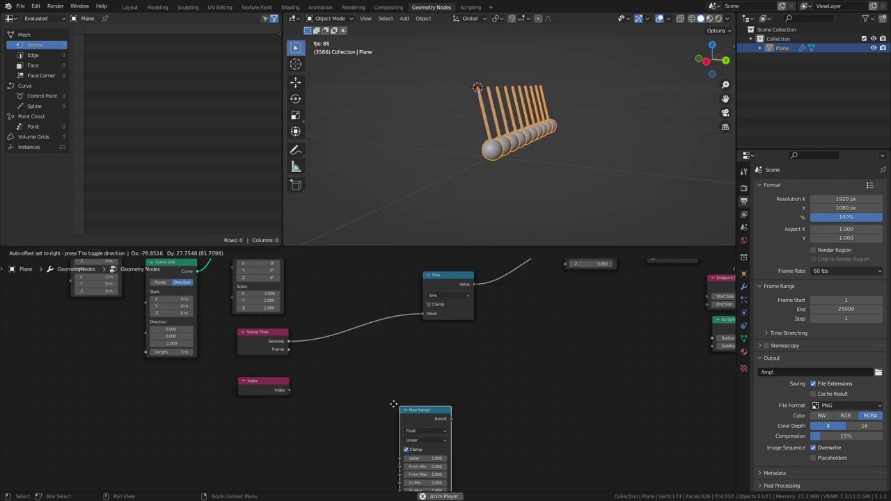
click(340, 368)
drag(428, 245, 432, 172)
Add a Math node below Sine and set its operation to Multiply
key(shift+a)
mouse_move(502, 371)
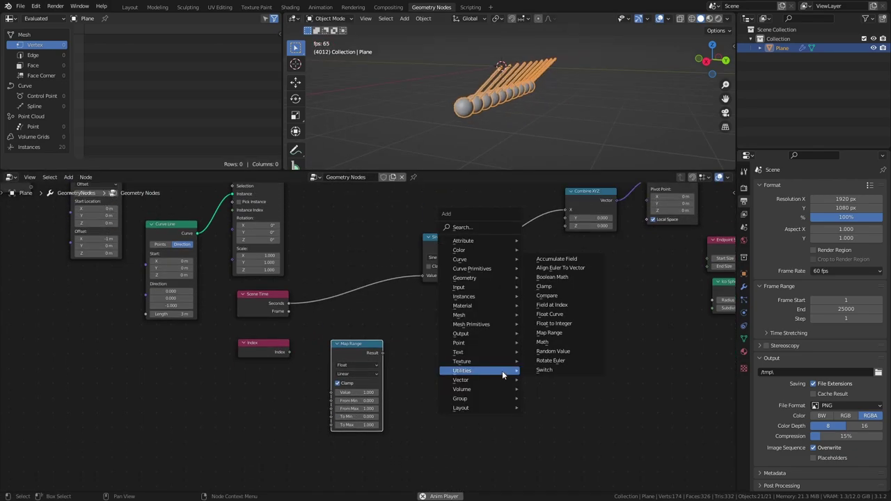
click(568, 341)
click(434, 317)
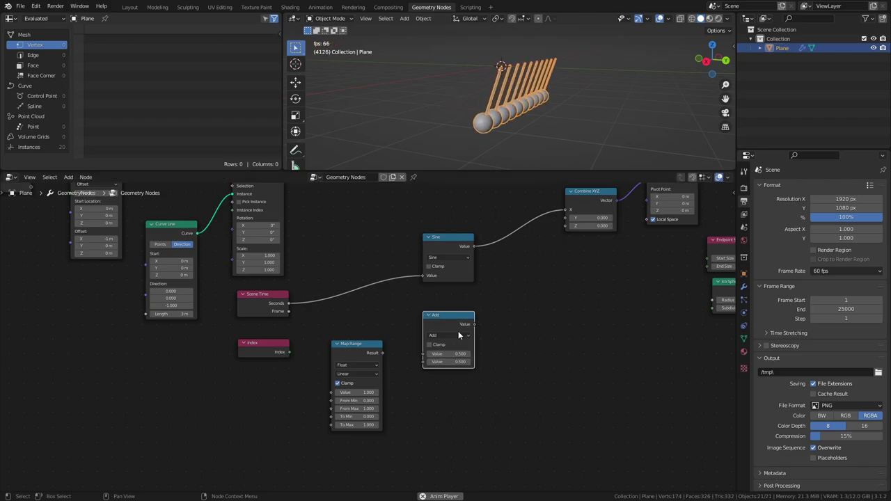
click(458, 335)
click(450, 363)
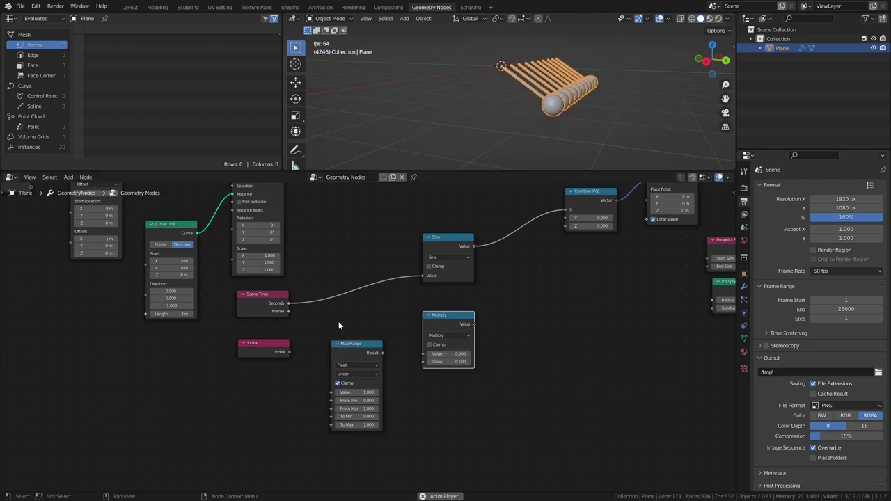
Connect Index to Map Range's Value, turn off Clamp, and set From Max 9, To Min 2.5 and To Max 4.5
ctrl+middle_drag(348, 432, 359, 326)
drag(259, 320, 253, 371)
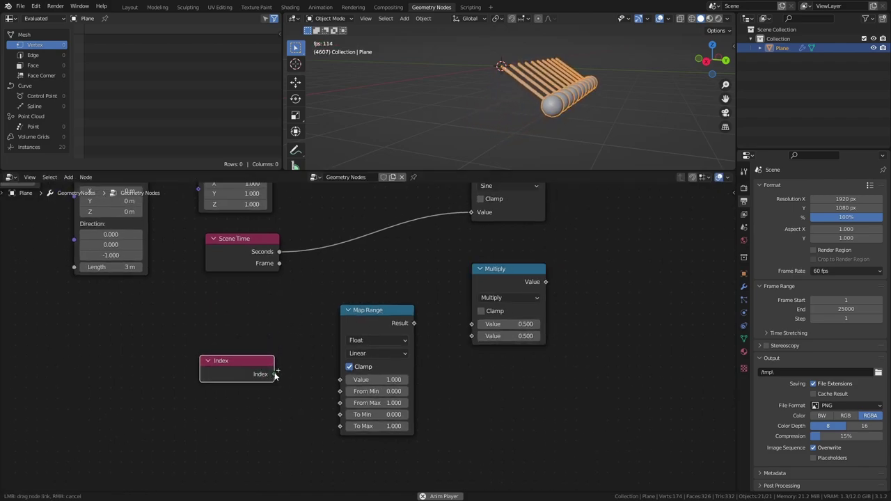
drag(337, 381, 339, 380)
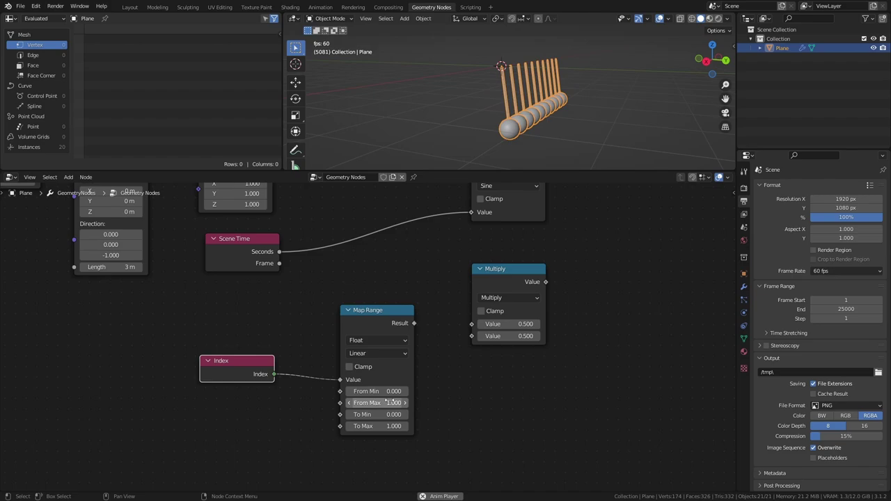
key(Return)
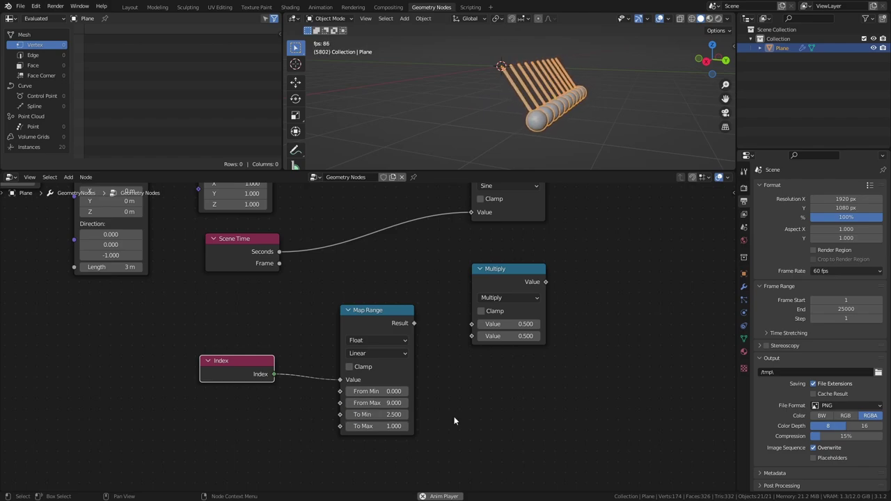
click(382, 426)
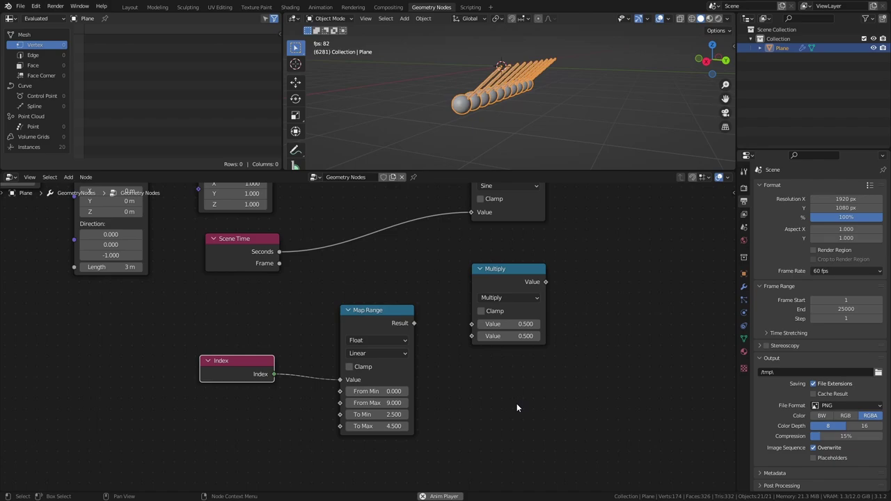
Insert Multiply between Scene Time and Sine, and connect Map Range's Result to Multiply's second Value
middle_drag(443, 283, 417, 338)
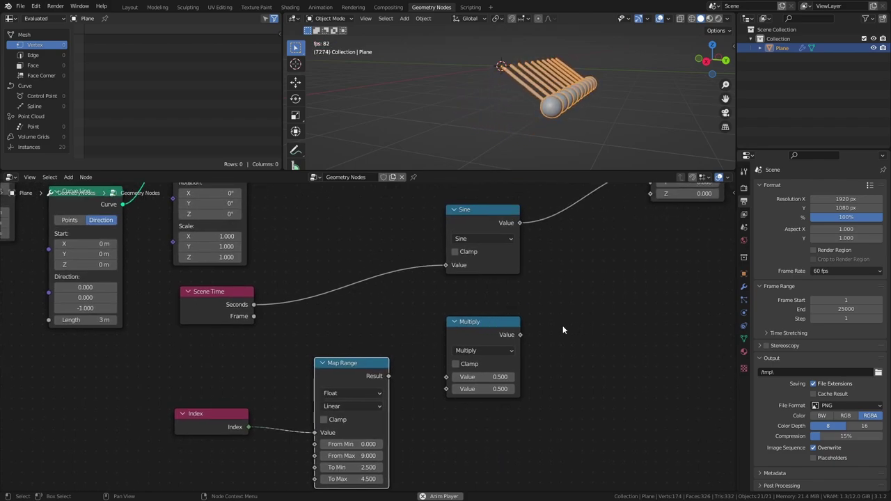
drag(514, 369, 402, 301)
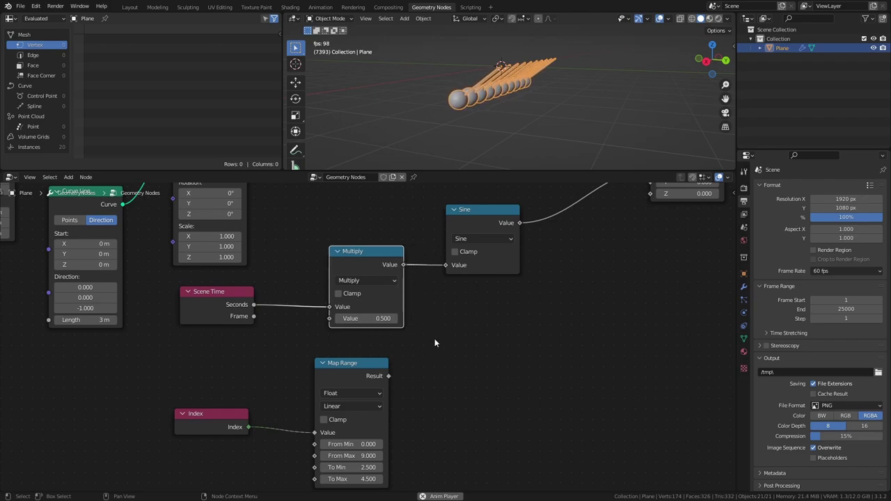
drag(161, 370, 349, 434)
drag(349, 434, 219, 425)
click(300, 410)
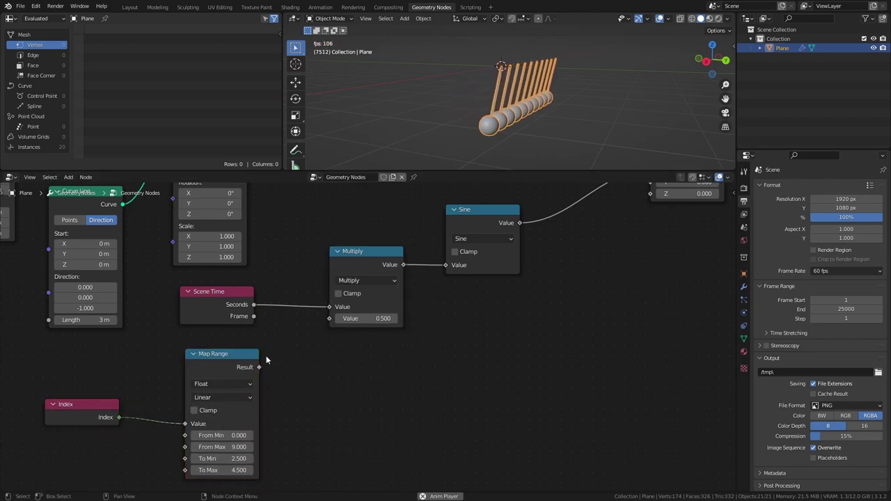
drag(259, 368, 330, 321)
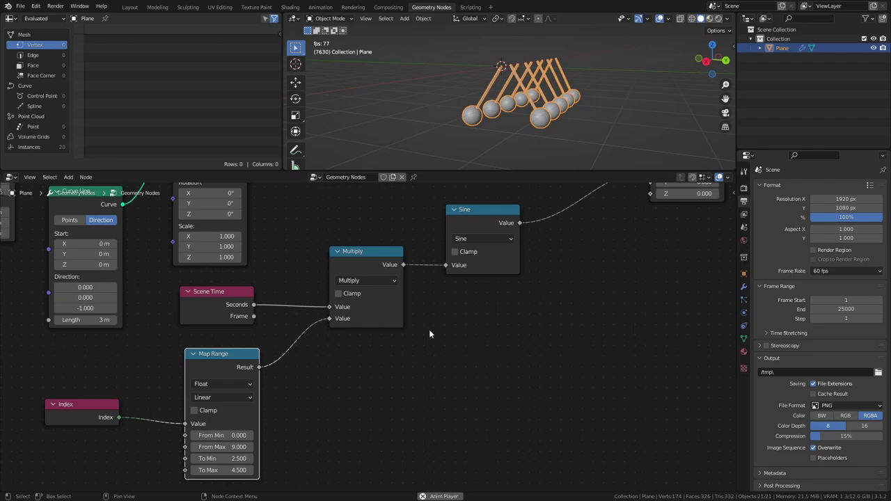
Move the Index and Map Range nodes farther away from the Multiply node to make room between them
scroll(471, 320, down, 4)
middle_drag(424, 392, 438, 366)
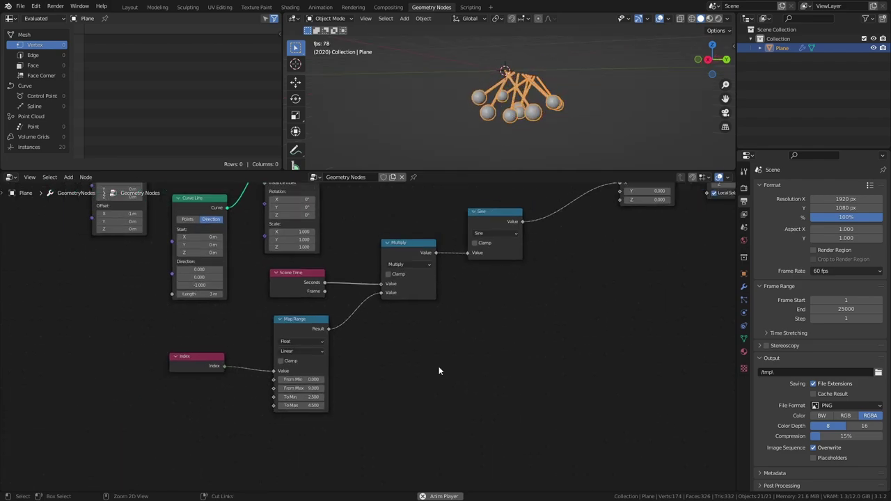
drag(349, 395, 161, 349)
key(g)
click(118, 353)
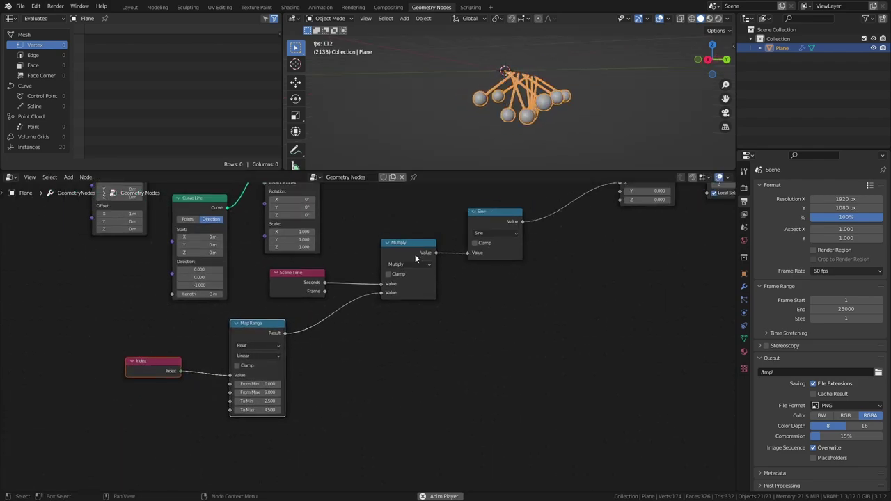
Duplicate the Multiply node onto the link between Map Range and Multiply, and set its second value to 1
click(397, 292)
key(shift+d)
click(337, 320)
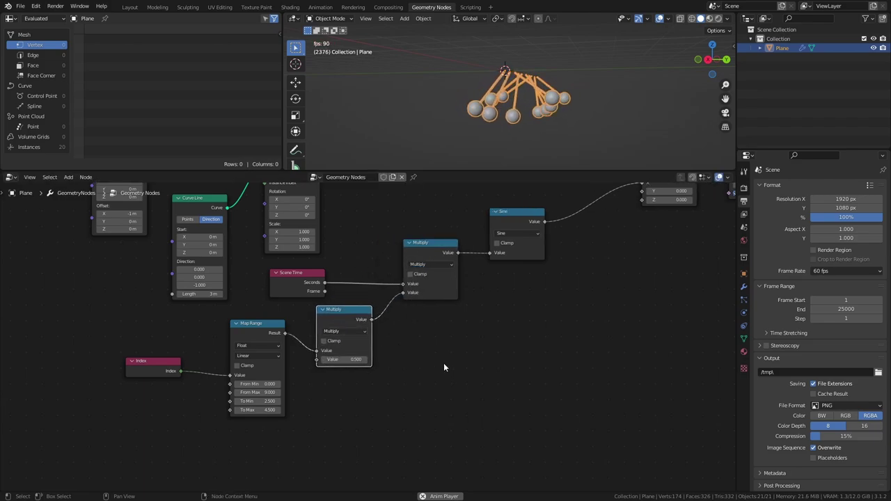
mouse_move(345, 359)
mouse_down()
mouse_move(397, 360)
mouse_move(350, 360)
mouse_up()
click(344, 359)
text(1)
key(Return)
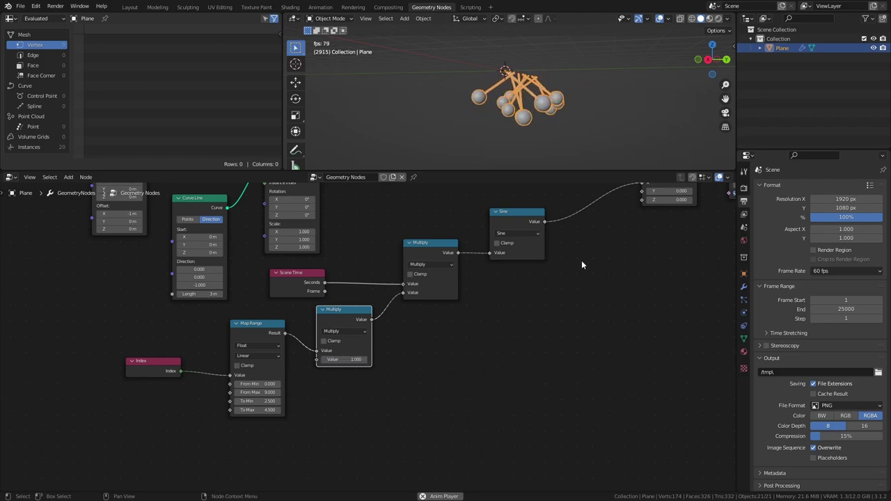
Move the nodes from Combine XYZ through Group Output farther away from the Sine node
middle_drag(548, 136, 531, 146)
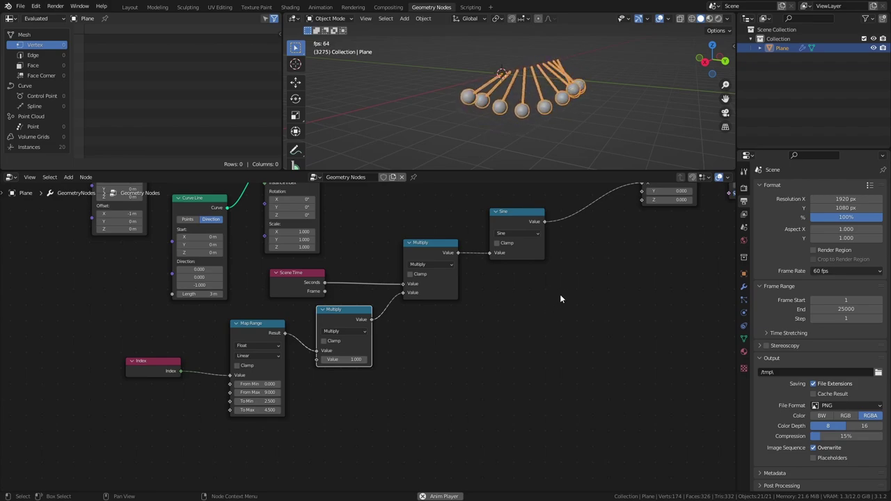
middle_drag(605, 264, 401, 347)
scroll(402, 351, down, 3)
drag(300, 229, 635, 412)
key(g)
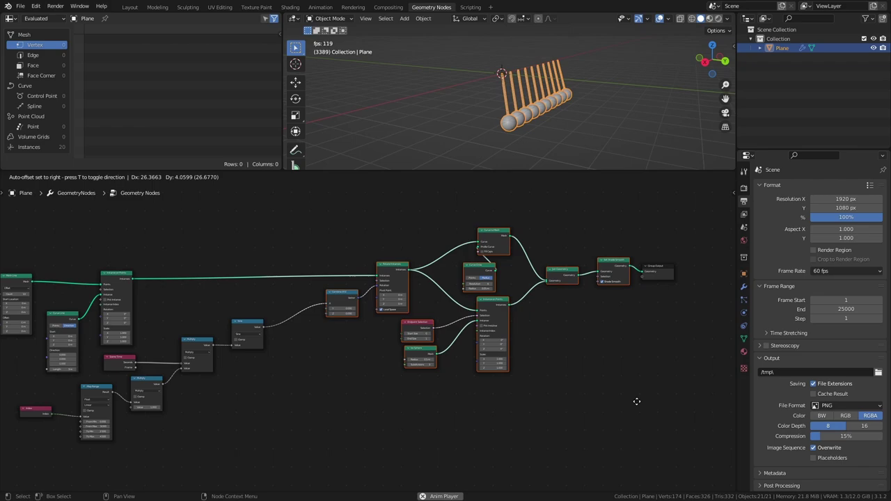
Add a Math node set to Multiply on the link between Sine and Combine XYZ
key(shift+a)
mouse_move(534, 323)
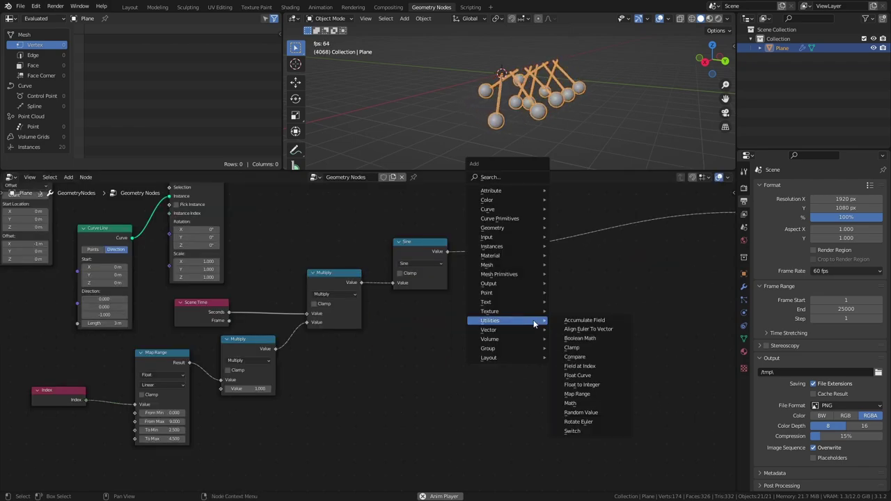
click(585, 404)
click(577, 321)
click(573, 310)
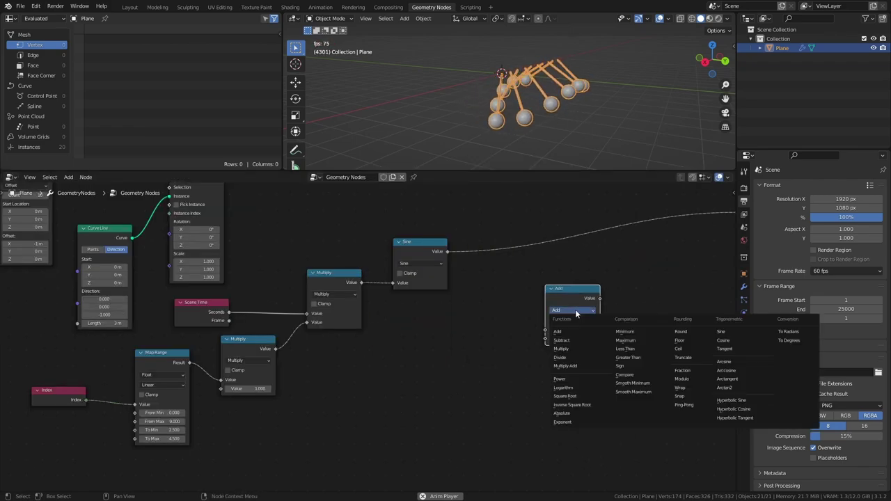
drag(562, 297, 532, 243)
Move Map Range below the Multiply it feeds and connect its Result to the second Value of the Multiply after Sine
drag(171, 369, 175, 408)
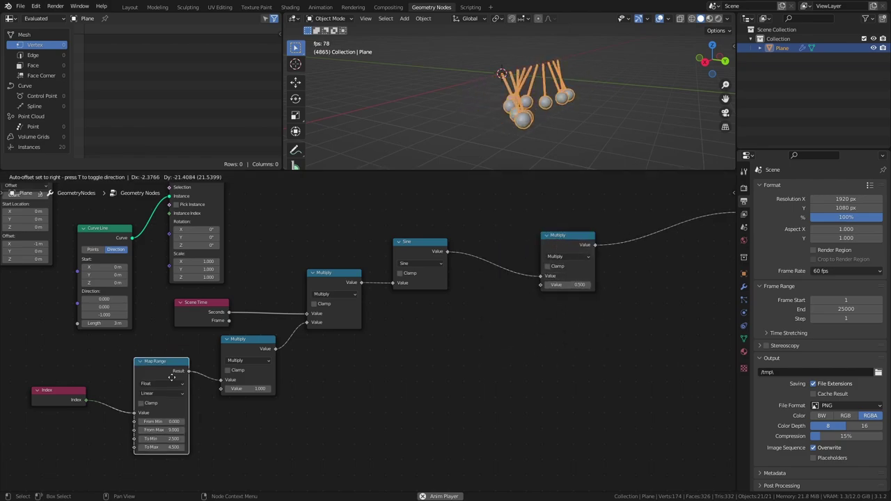
middle_drag(322, 388, 316, 347)
drag(174, 358, 258, 376)
drag(528, 251, 535, 244)
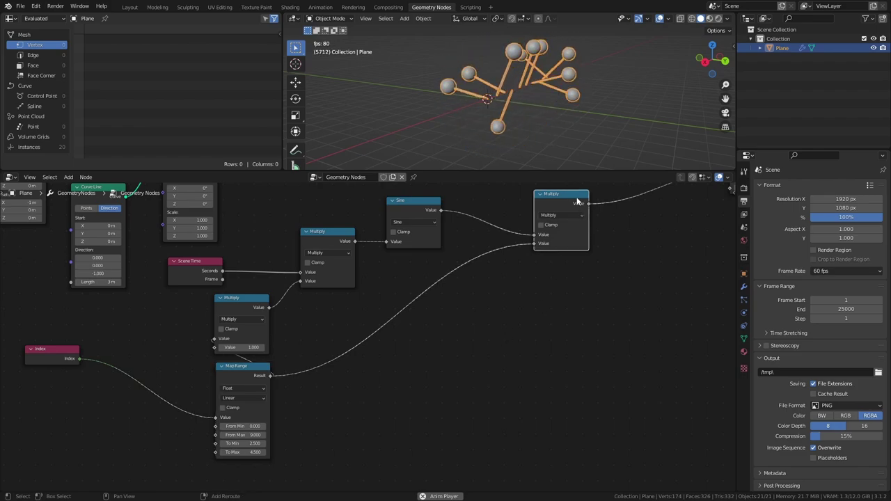
Duplicate Multiply onto the link from Map Range to the Multiply after Sine, set its second value to 0.2, and save the file
key(shift+d)
click(426, 307)
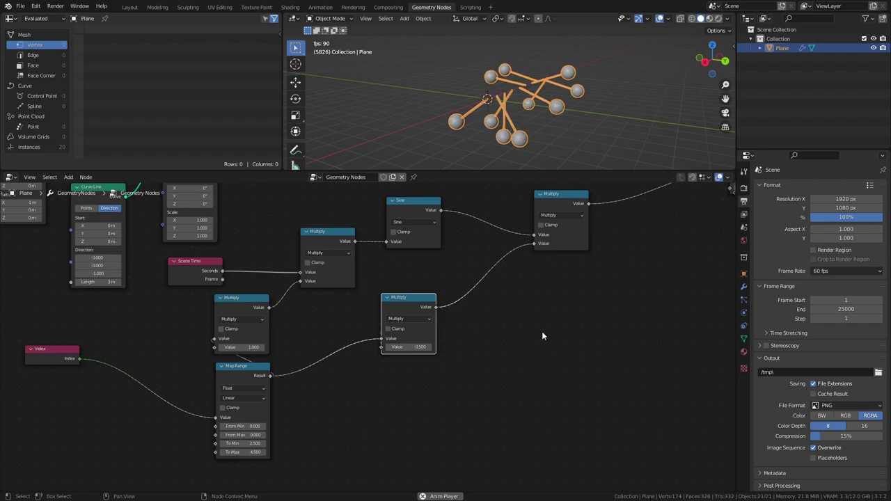
click(404, 347)
text(.2)
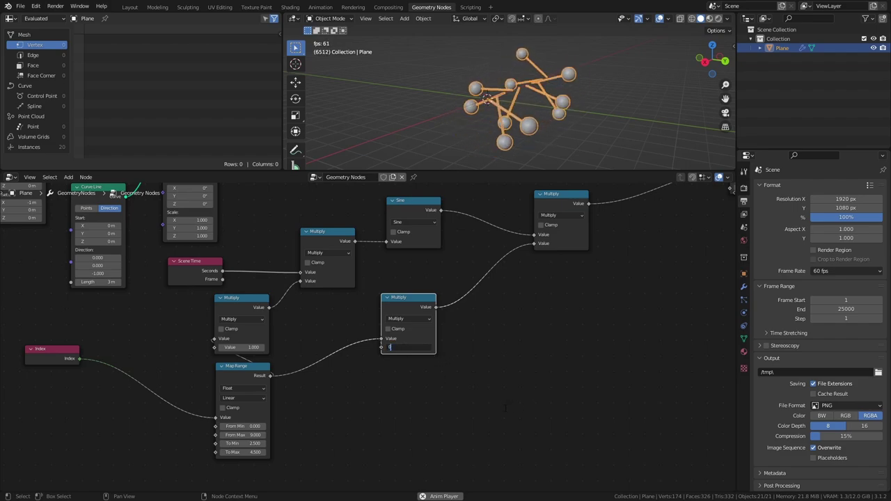
key(Return)
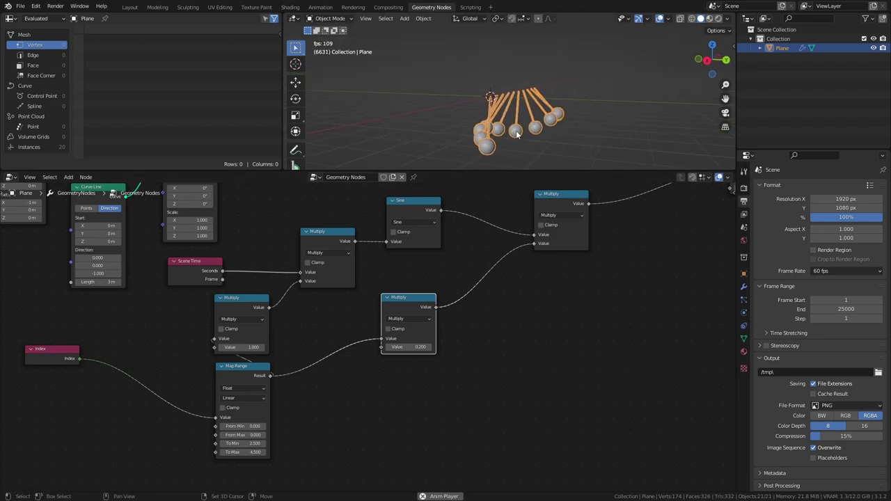
key(ctrl+s)
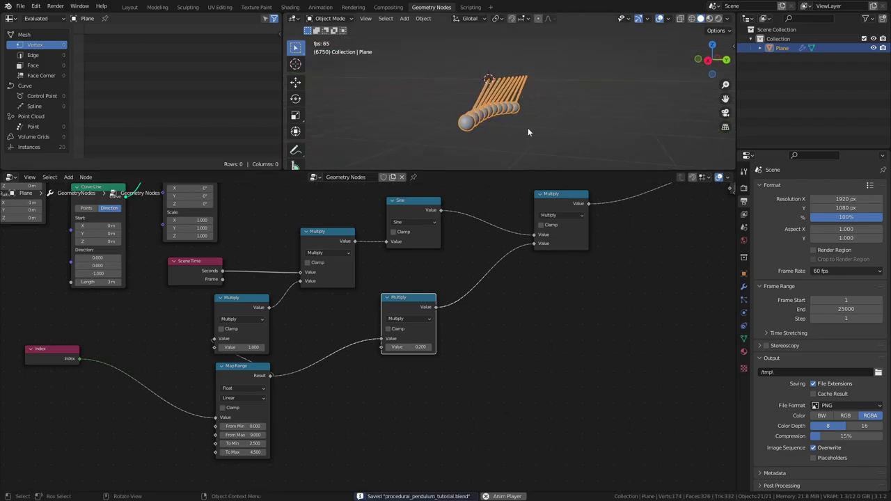
key(KP_7)
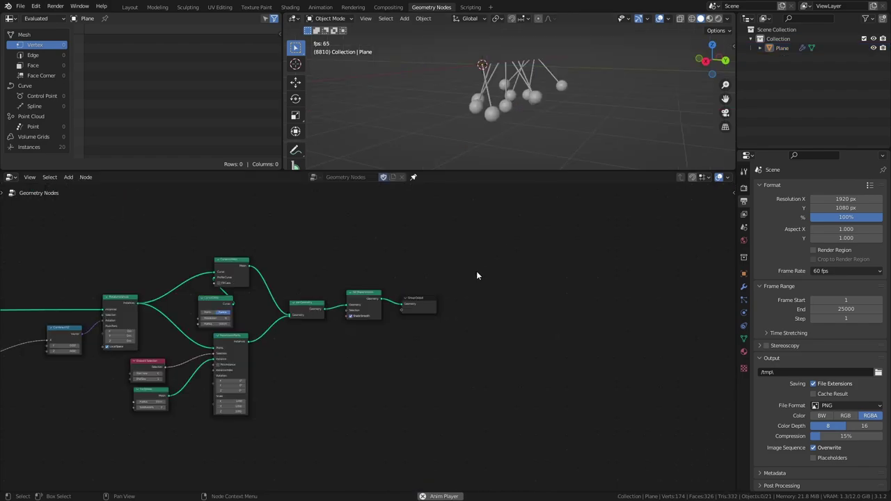
Move Join Geometry and the nodes after it farther along, and insert a Set Material node between Curve to Mesh and Join Geometry
scroll(372, 328, up, 3)
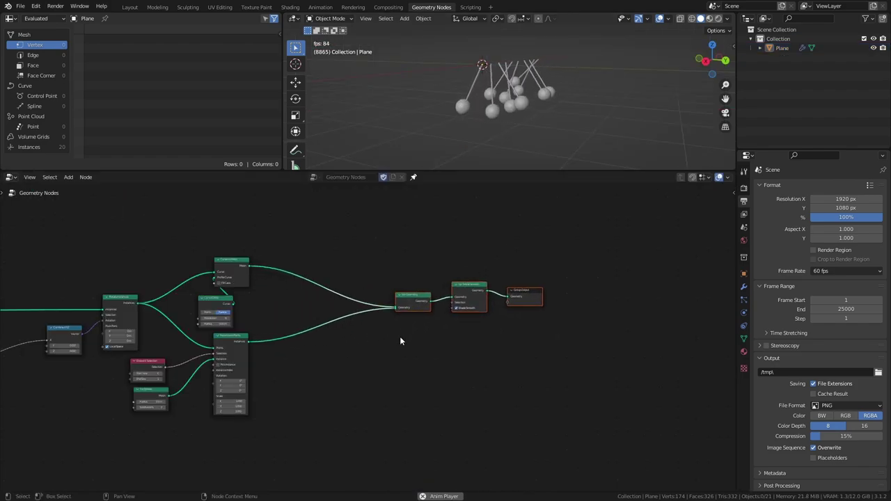
middle_drag(366, 332, 469, 322)
key(shift+a)
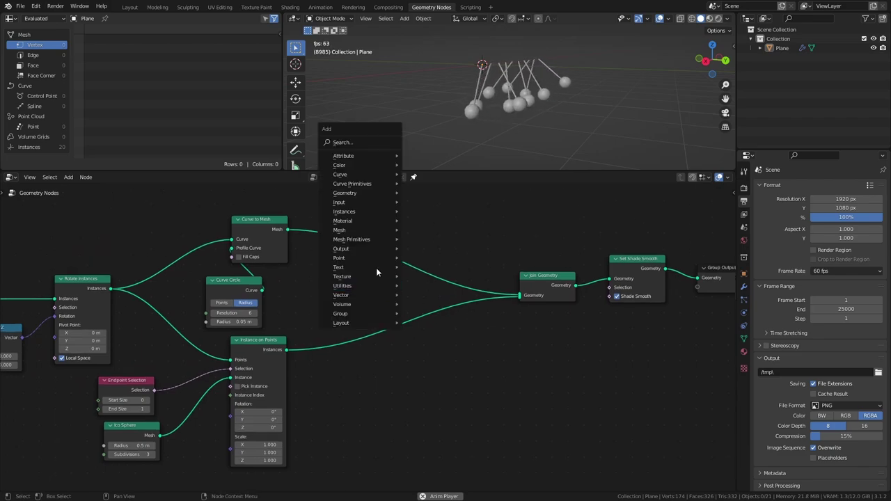
text(set ma)
click(404, 158)
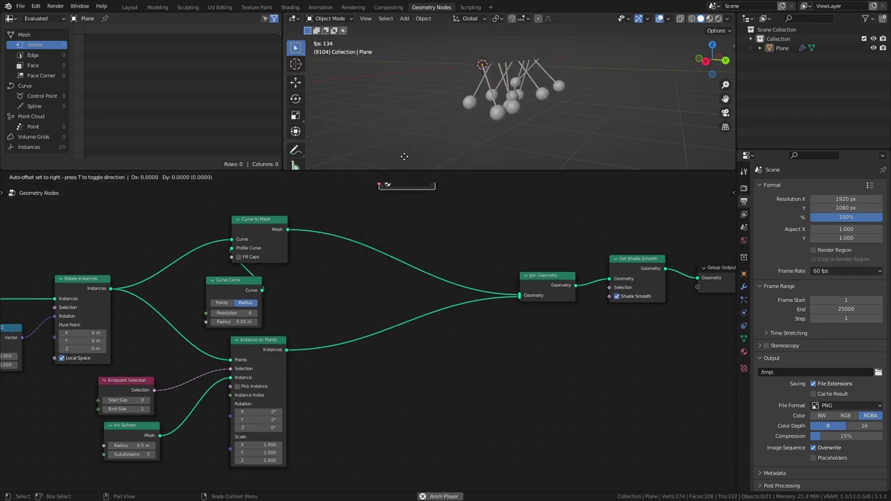
click(376, 234)
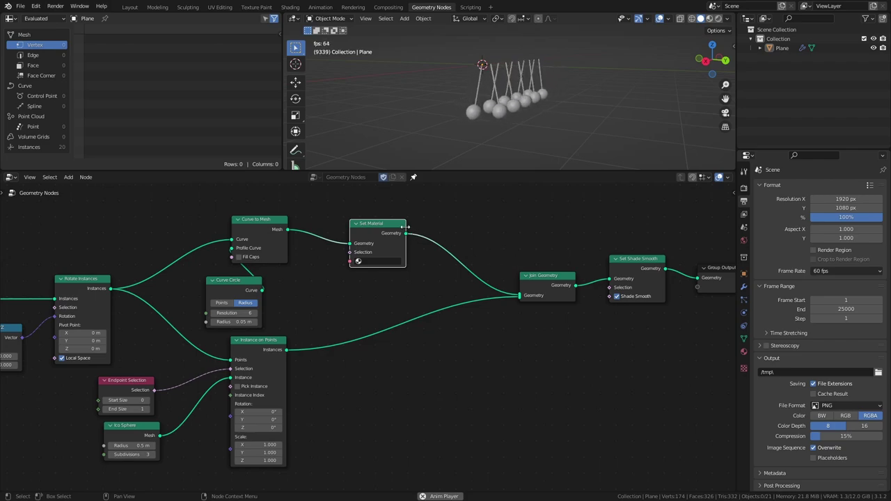
Duplicate Set Material onto the link between Instance on Points and Join Geometry, and save the file
key(shift+d)
click(382, 315)
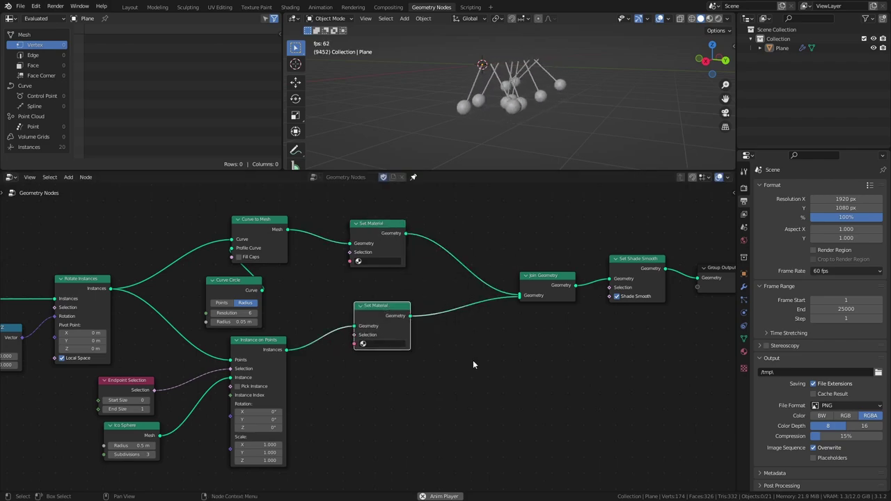
key(ctrl+s)
Create a new material for the plane and name it Ball
click(744, 353)
click(814, 227)
double_click(787, 189)
text(Ball)
key(Return)
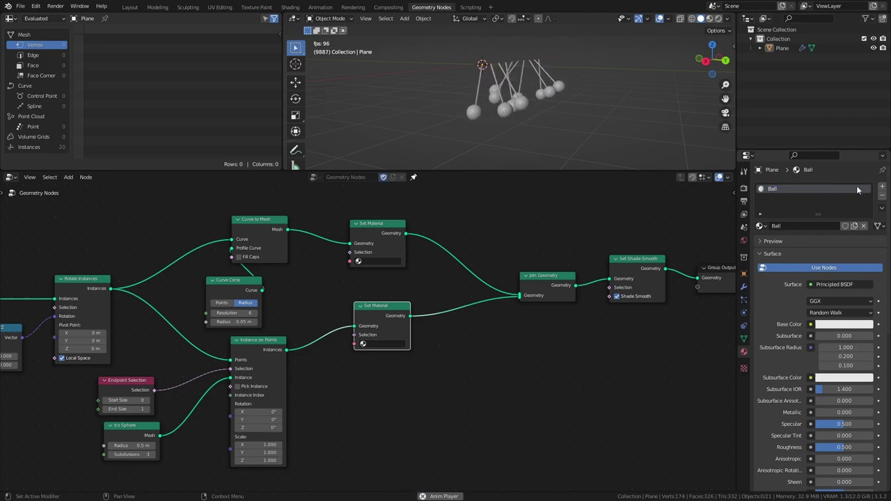
Add a second material slot with a new material named Rod
click(882, 186)
click(820, 245)
double_click(776, 197)
text(Rod)
key(Return)
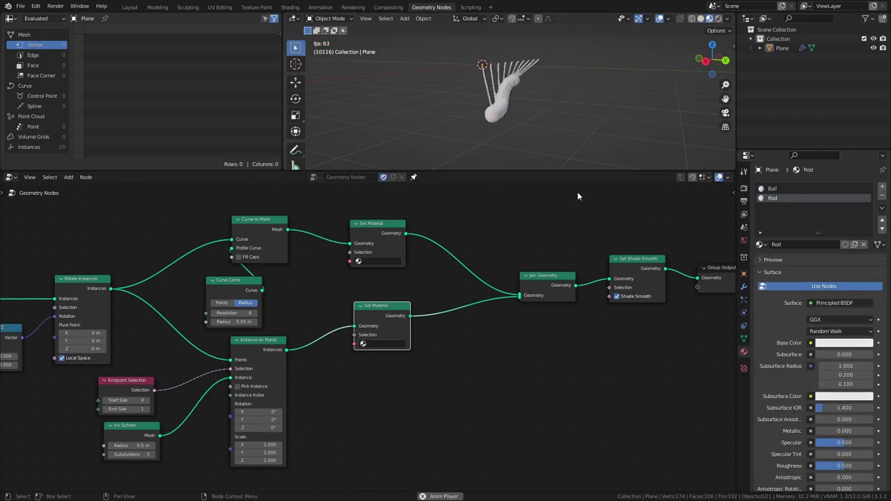
Assign Rod to the Set Material after Curve to Mesh and Ball to the one after Instance on Points
click(376, 261)
click(379, 288)
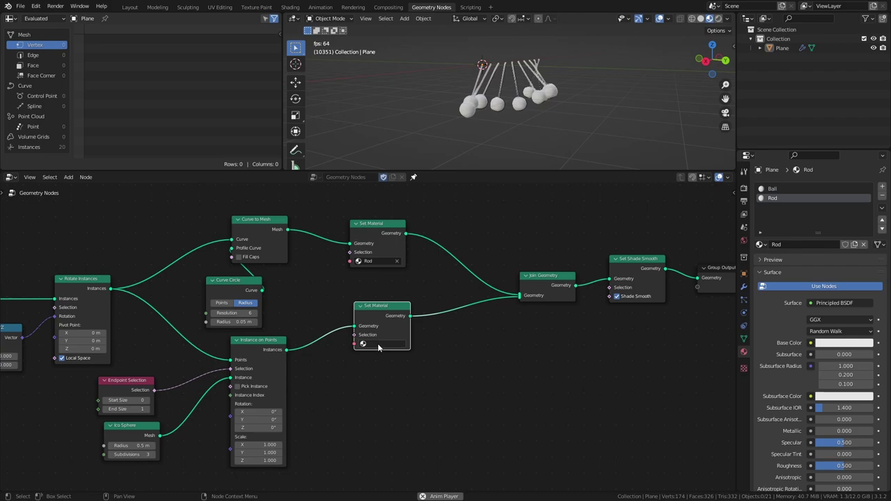
click(378, 345)
click(382, 358)
Set the Ball material's Metallic value to 1.000
click(783, 189)
drag(817, 431, 878, 433)
scroll(874, 433, down, 2)
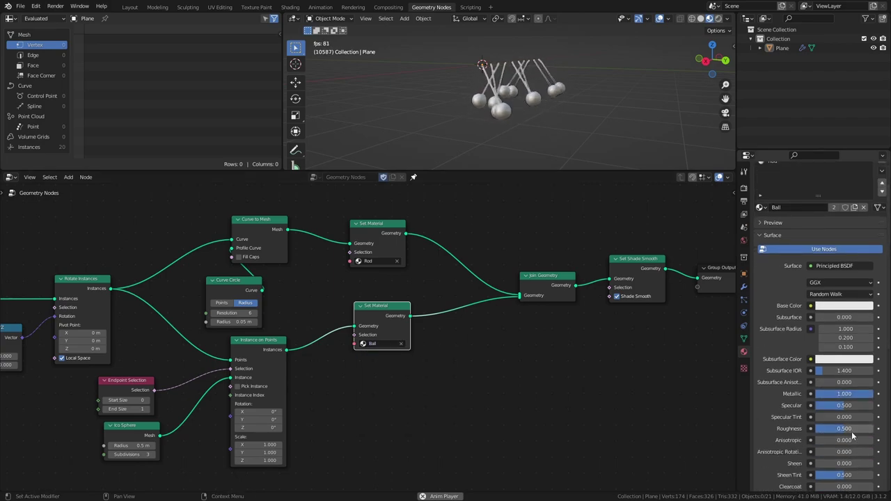
scroll(852, 435, up, 3)
Give the Rod material a red base color and save the file
click(773, 198)
click(844, 343)
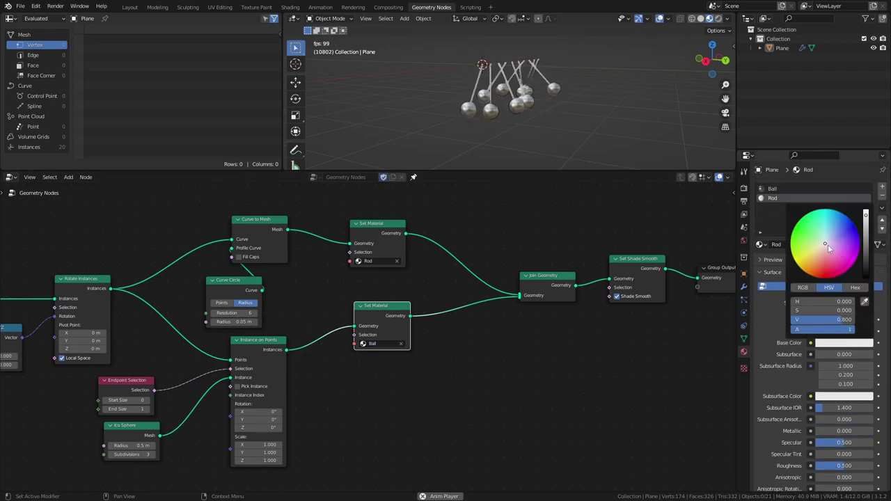
drag(828, 245, 827, 279)
mouse_move(525, 127)
ctrl+middle_down()
mouse_move(566, 95)
mouse_move(611, 88)
mouse_move(531, 115)
ctrl+middle_up()
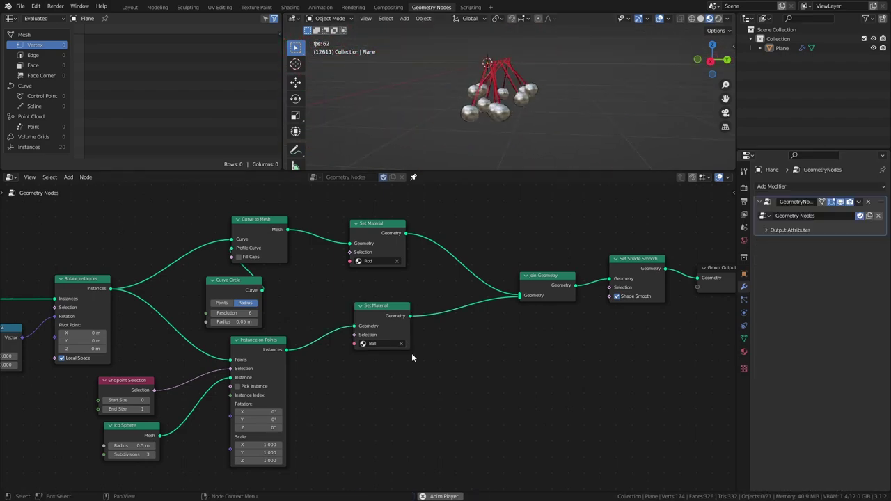
key(ctrl+s)
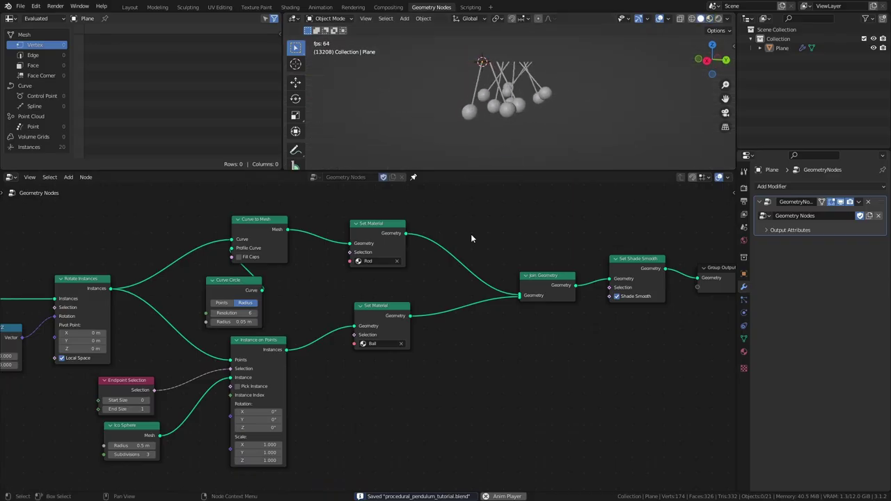
Reposition Group Input before Mesh Line and expose Mesh Line's Count as a group input
middle_drag(321, 265, 616, 258)
middle_drag(254, 280, 622, 277)
scroll(622, 276, down, 3)
middle_drag(225, 316, 609, 288)
drag(338, 271, 301, 292)
scroll(382, 292, up, 3)
middle_drag(382, 293, 407, 279)
scroll(415, 273, up, 4)
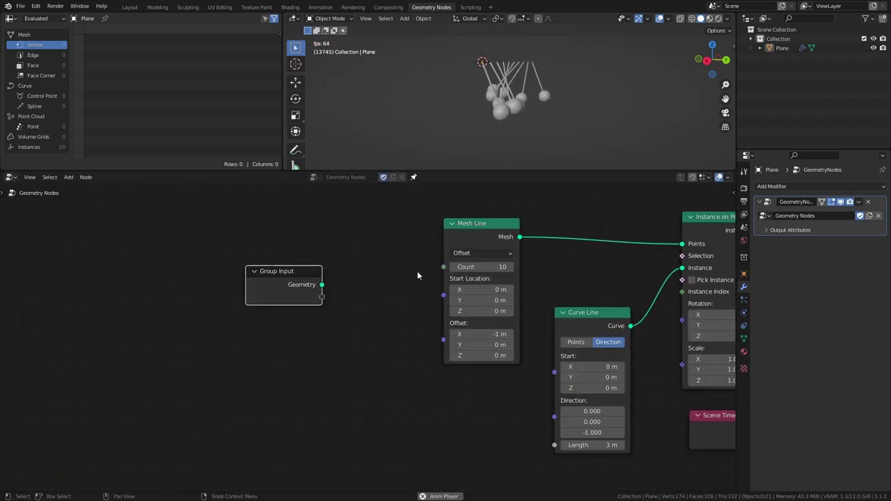
click(444, 269)
drag(445, 267, 319, 300)
Move Group Input down near the Index node and connect its Count to From Max of Map Range
scroll(314, 296, down, 2)
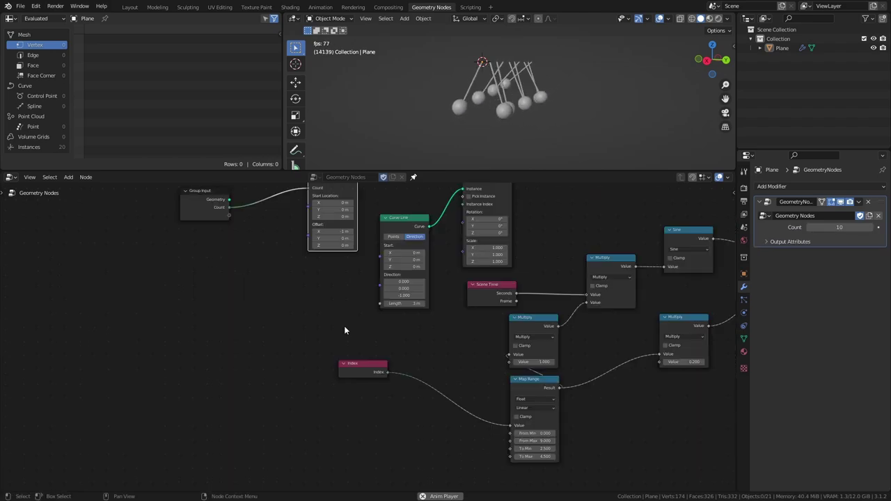
drag(205, 210, 259, 386)
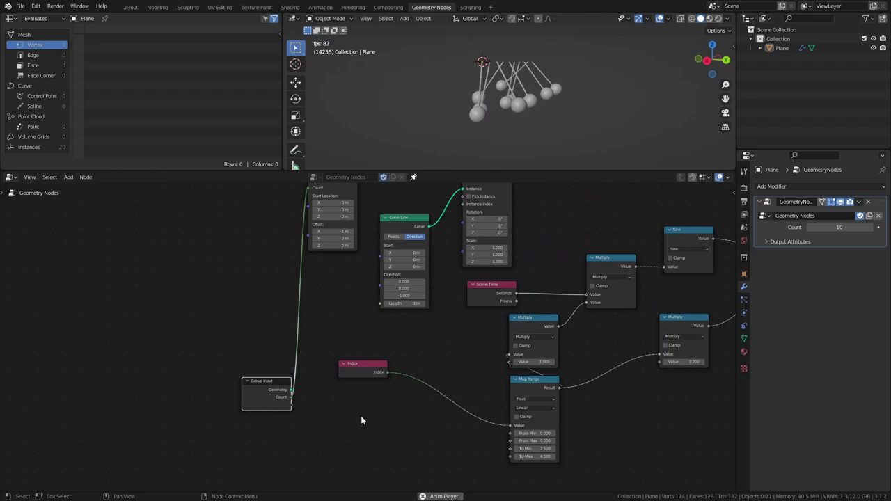
scroll(207, 316, up, 2)
drag(205, 317, 493, 379)
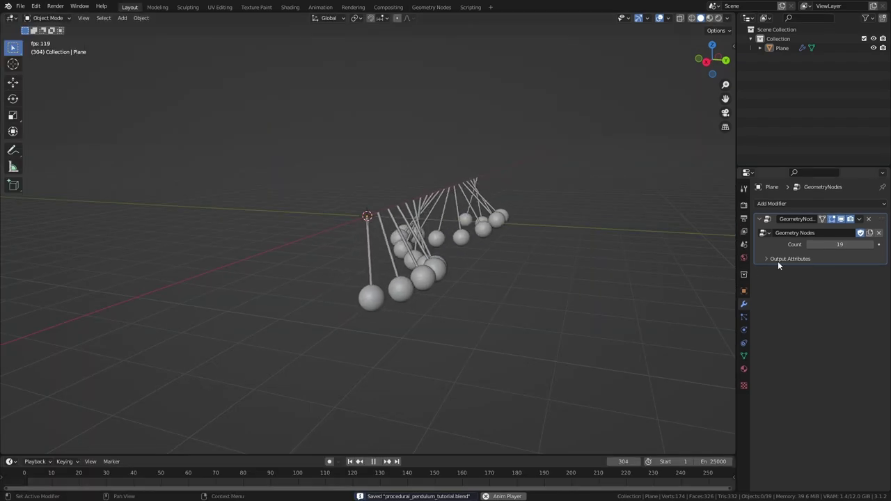
Try pendulum counts of 100, 1000 and 165 in the Geometry Nodes modifier
double_click(836, 244)
text(100)
key(Return)
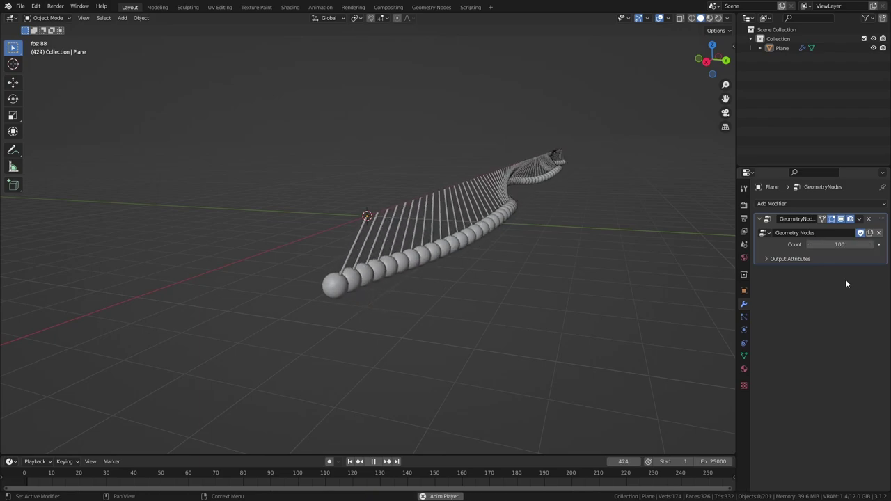
double_click(839, 245)
text(1000)
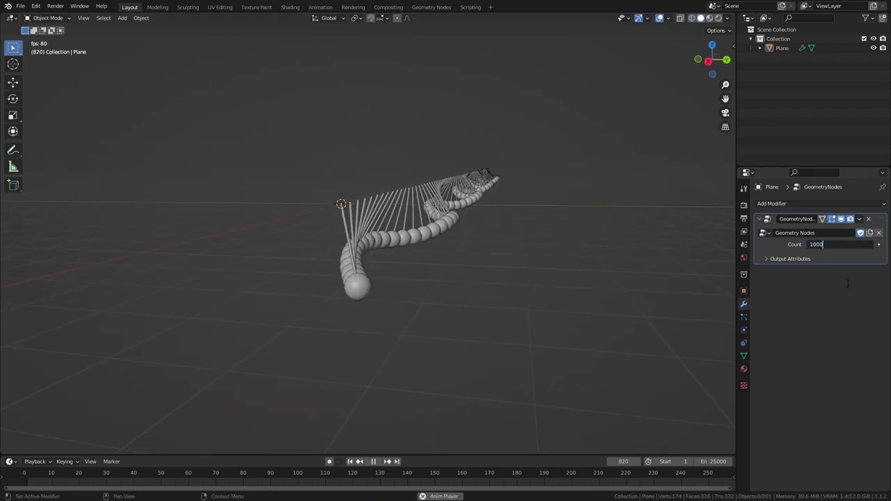
key(Return)
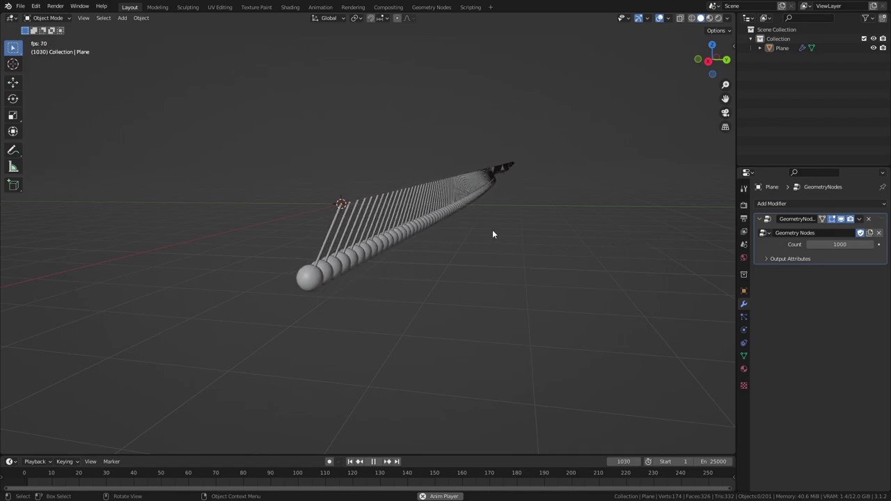
middle_drag(493, 229, 488, 217)
double_click(840, 244)
text(165)
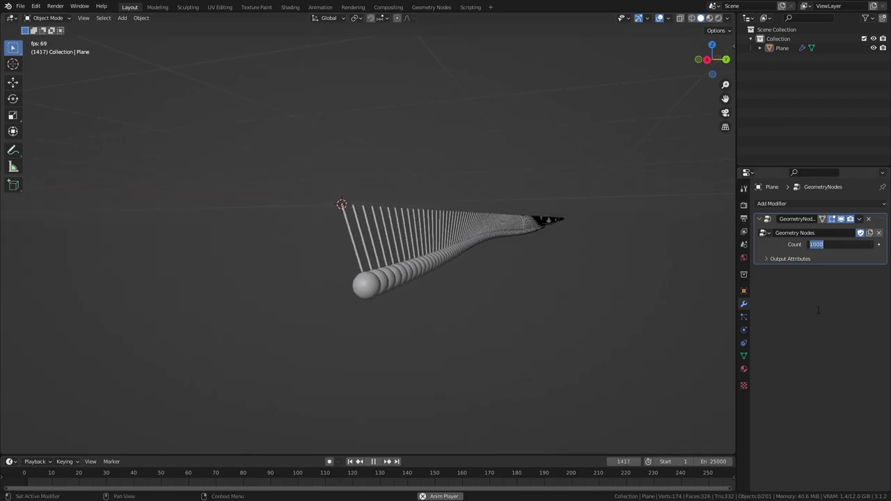
key(Return)
Set the modifier's Count to 15 and save the file
double_click(840, 244)
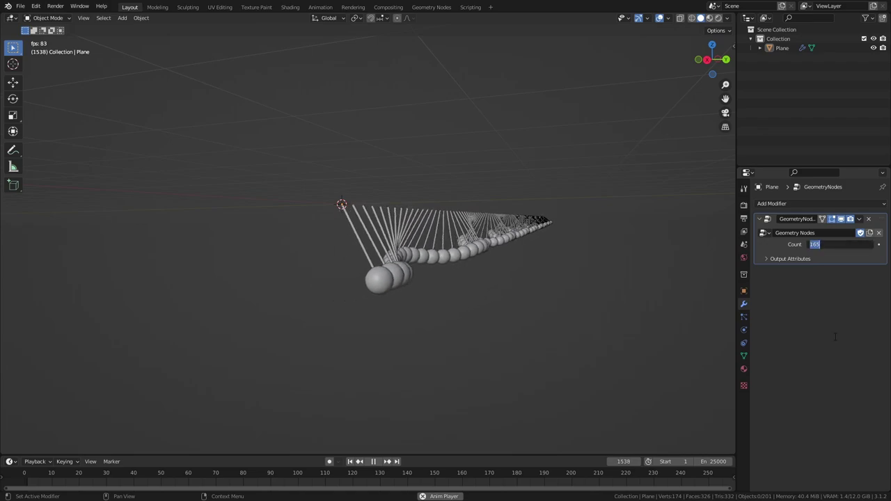
text(15)
key(Return)
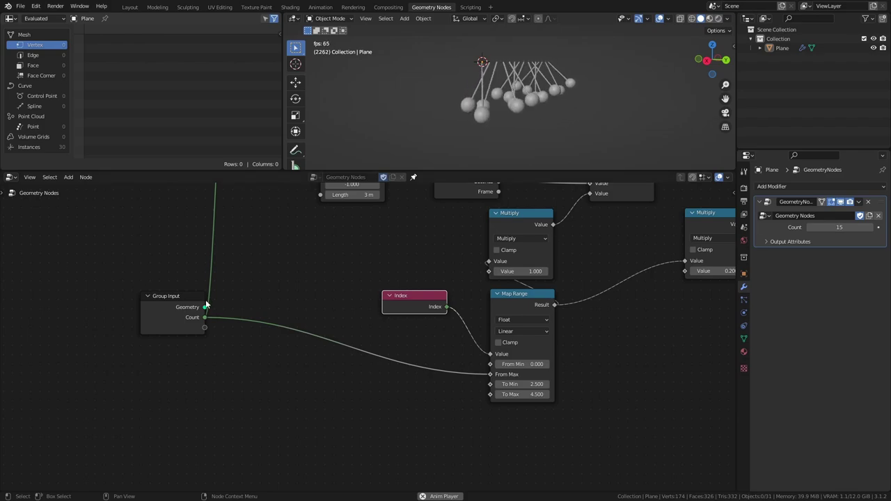
key(ctrl+s)
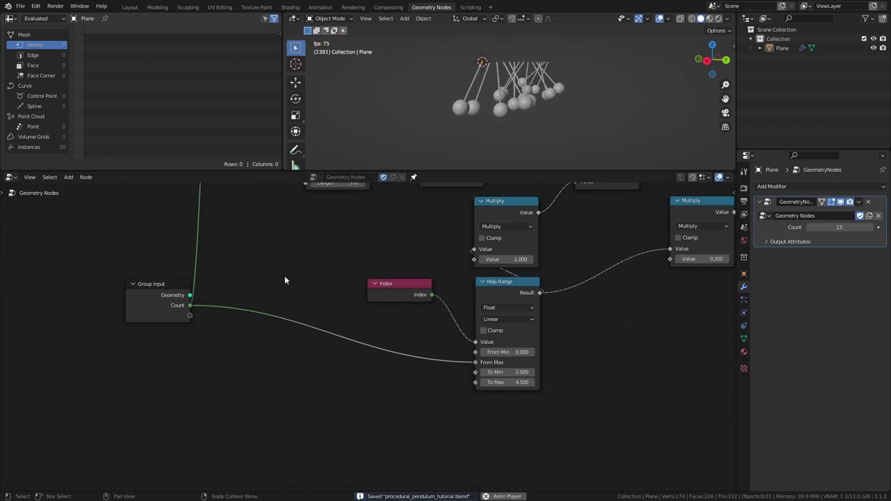
Expose the second Value of the Multiply node directly above Map Range as a group input
middle_drag(307, 285, 239, 329)
scroll(241, 330, down, 5)
middle_drag(257, 329, 294, 300)
mouse_move(411, 253)
mouse_down()
mouse_move(466, 258)
mouse_move(413, 255)
mouse_up()
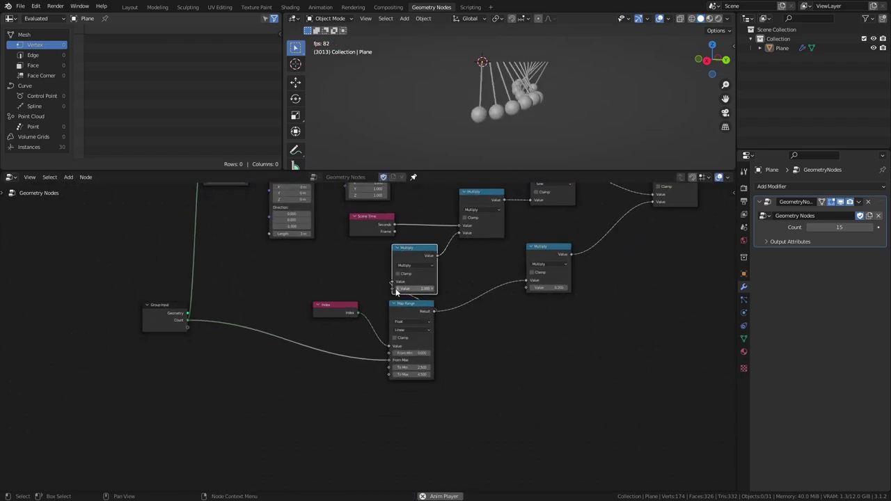
scroll(380, 331, up, 2)
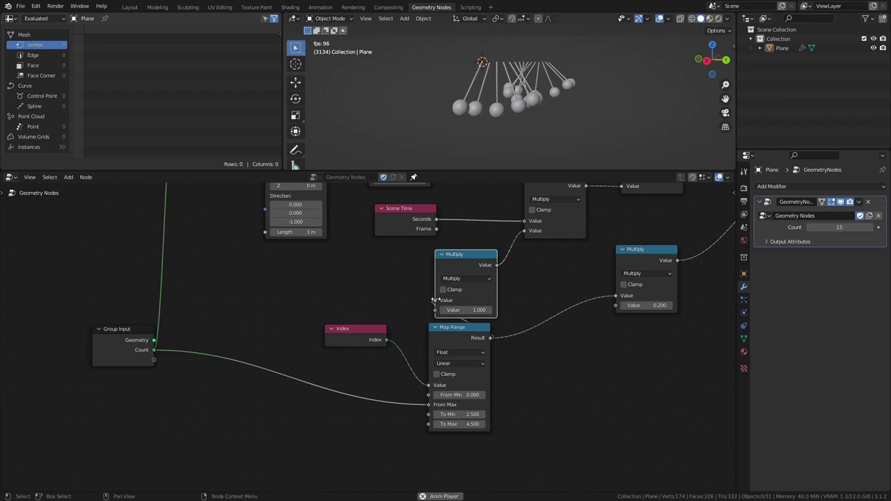
drag(176, 359, 152, 360)
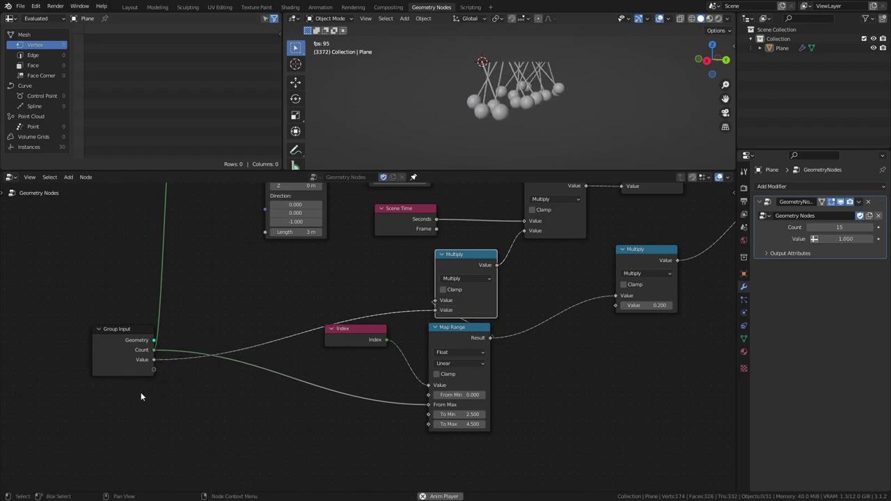
Rename the new Value group input to Speed and save the file
key(n)
click(730, 265)
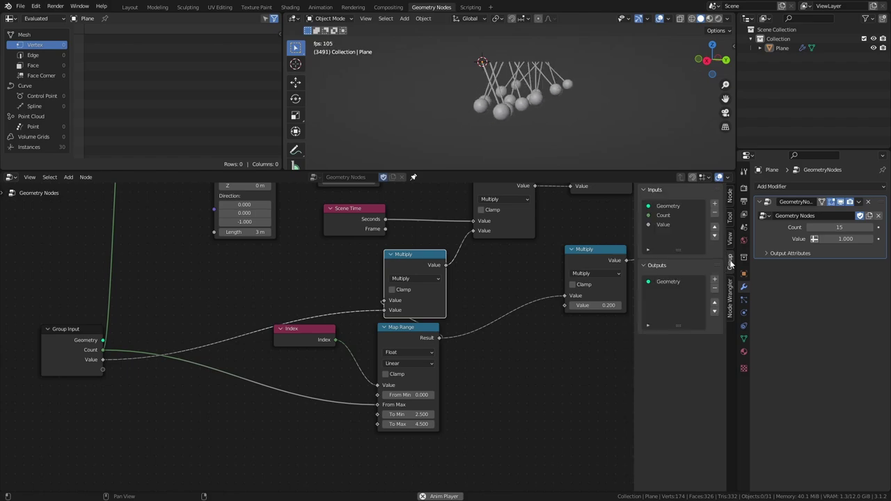
double_click(663, 225)
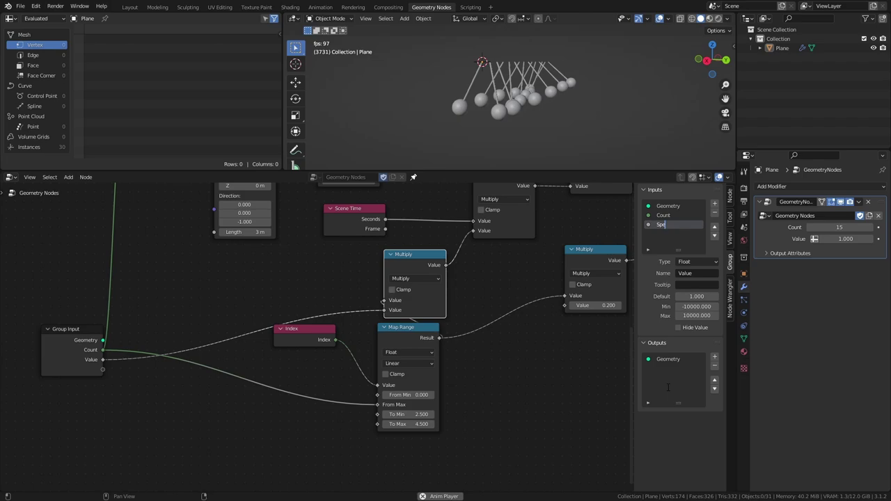
key(ctrl+s)
Expose the 0.200 Value of the other Multiply fed by Map Range as a group input named Max Rotation
middle_drag(567, 368, 491, 371)
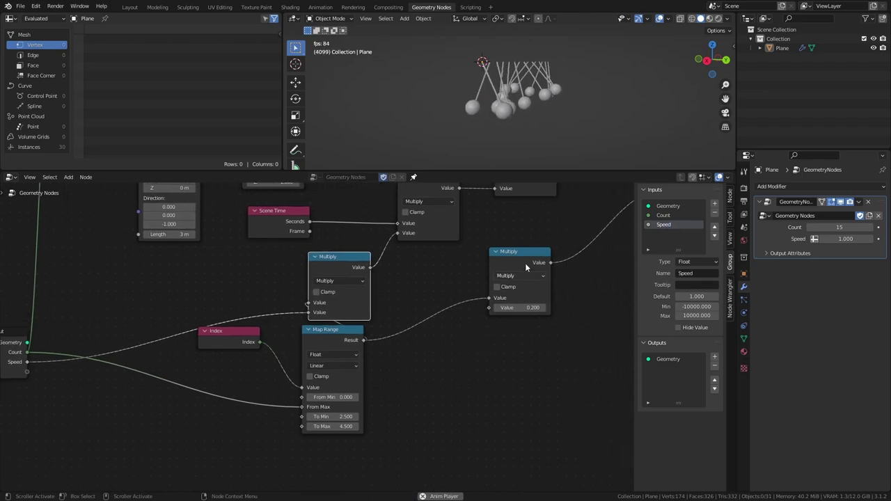
drag(519, 264, 513, 266)
middle_drag(439, 331, 544, 302)
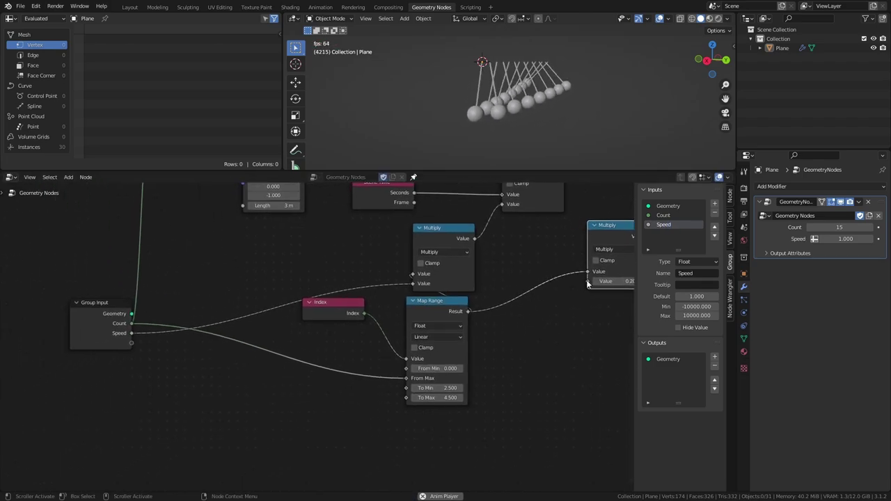
drag(172, 339, 128, 344)
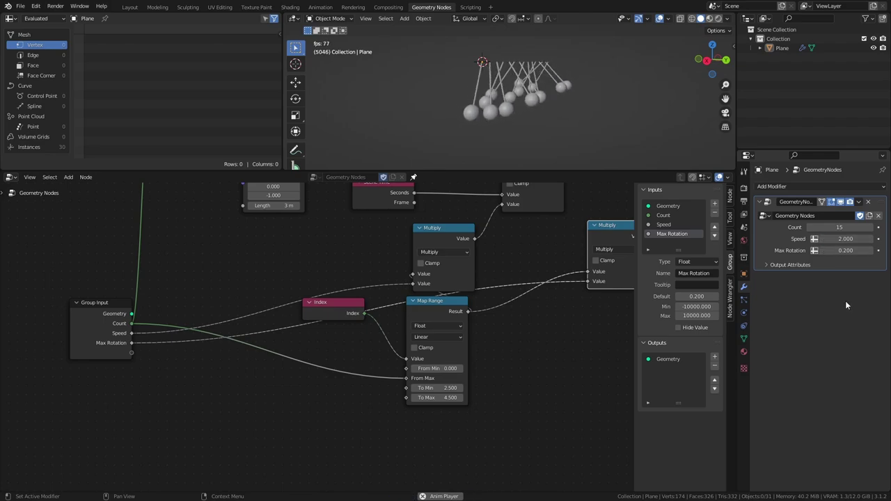
Move Group Input farther away from the other nodes and expose Curve Line's Length as a group input
middle_drag(304, 359, 356, 351)
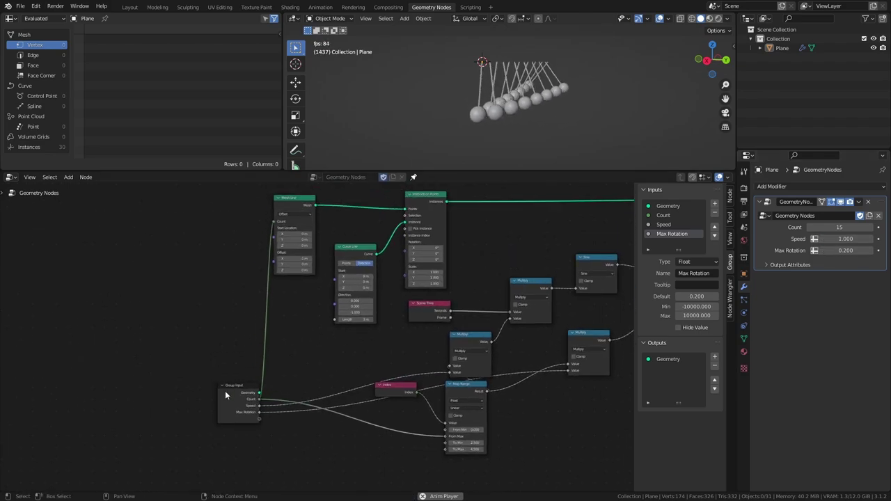
drag(225, 395, 159, 374)
scroll(408, 314, up, 3)
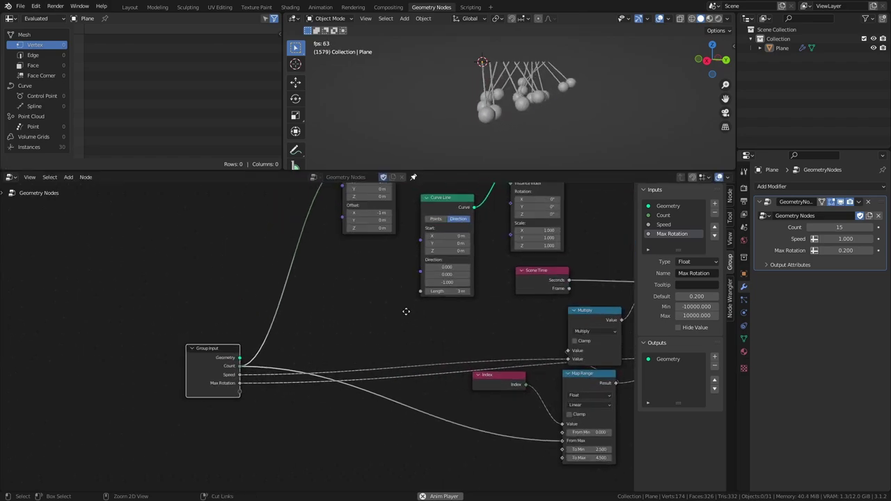
drag(449, 279, 218, 408)
Expose the Mesh Line node's Offset as a group input and save the file
scroll(447, 240, down, 2)
drag(403, 210, 400, 257)
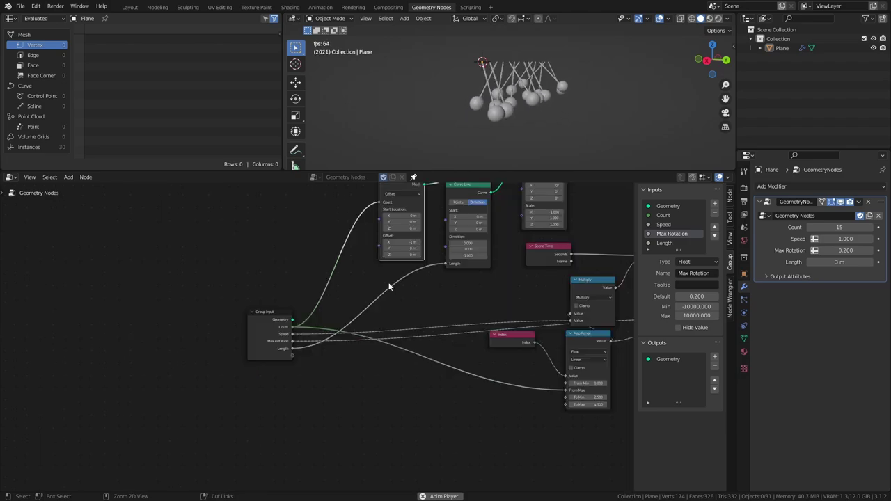
scroll(389, 285, up, 1)
middle_drag(380, 283, 402, 321)
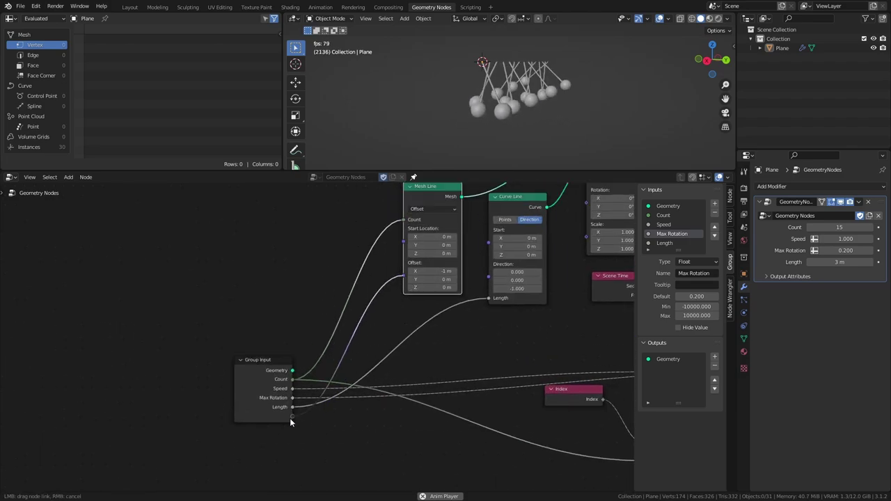
drag(290, 421, 291, 416)
key(ctrl+s)
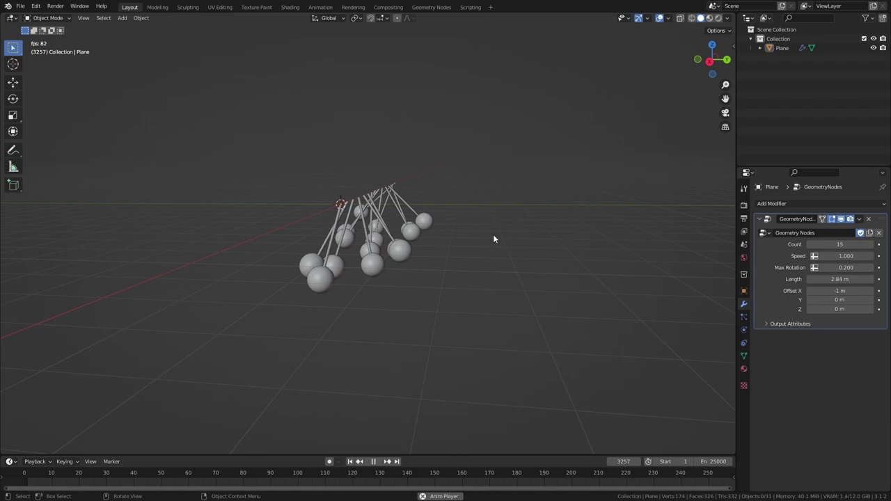
Try out different Length and Offset X values on the modifier, restoring Length to 3 m and Offset X to -1 m
drag(839, 279, 875, 279)
key(shift+Left)
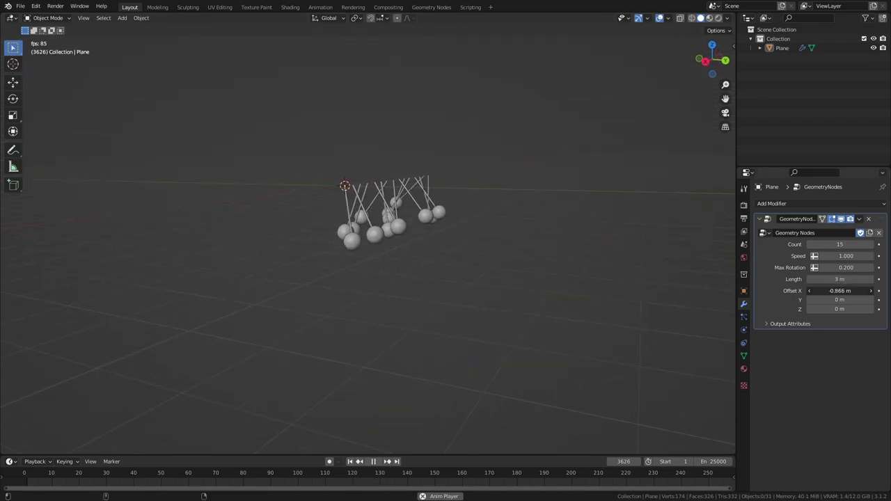
mouse_move(840, 291)
mouse_down()
mouse_move(823, 291)
mouse_move(831, 290)
mouse_up()
middle_drag(529, 209, 562, 208)
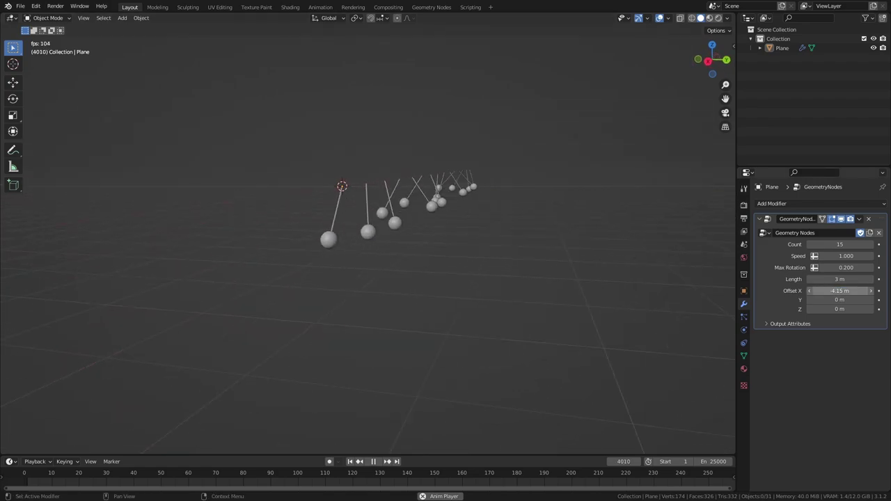
click(838, 292)
text(-1)
key(Return)
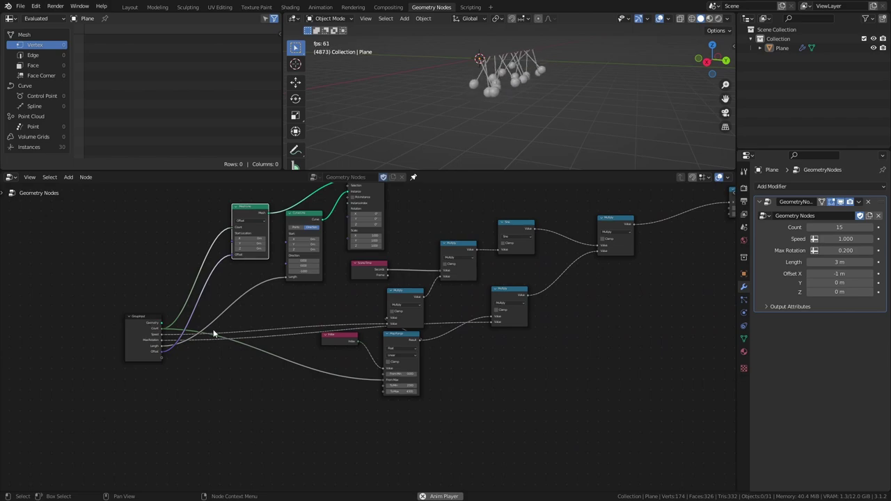
Duplicate the Group Input node and place the copy near the Ico Sphere and Endpoint Selection nodes
click(142, 322)
key(shift+d)
click(659, 319)
middle_drag(680, 315, 264, 333)
ctrl+middle_drag(319, 344, 324, 318)
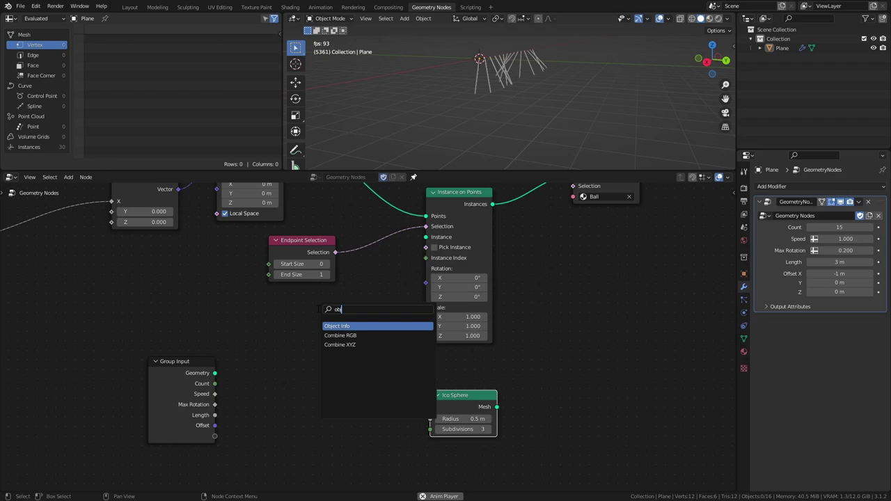
Replace the Ico Sphere instance with an Object Info node's Geometry, expose its Object as a group input, and save
key(Return)
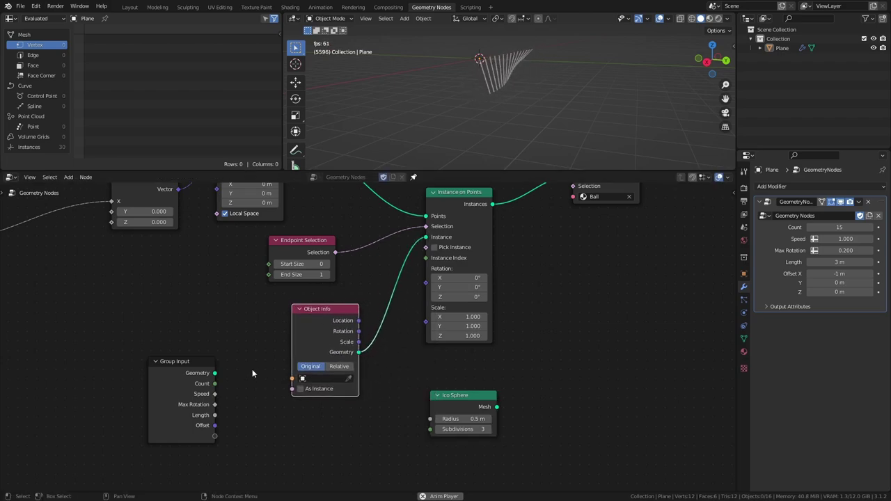
drag(178, 365, 181, 317)
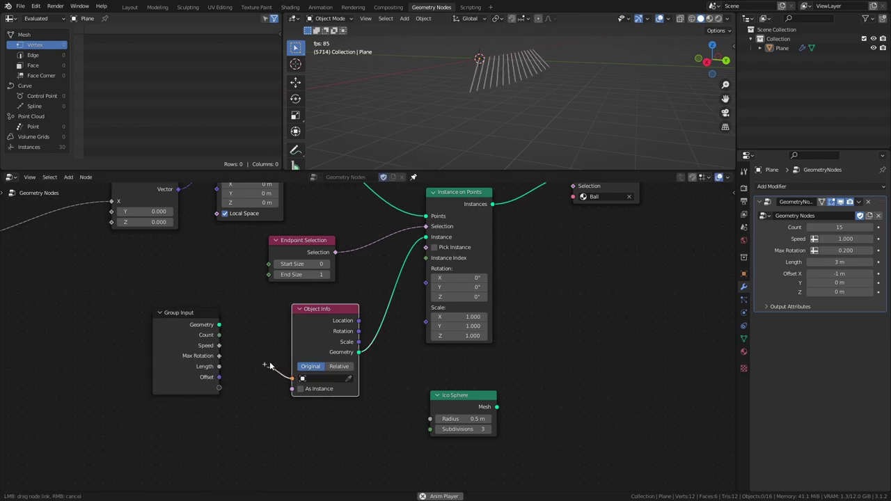
drag(214, 387, 219, 388)
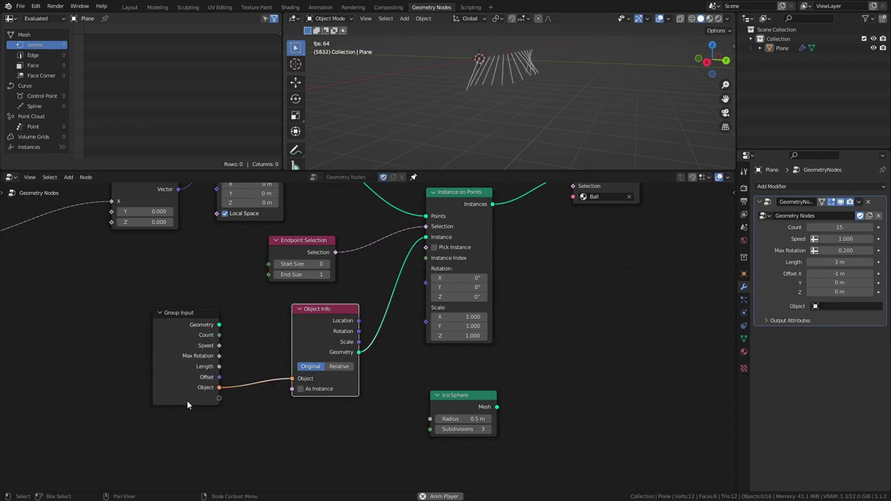
key(ctrl+s)
Add a Suzanne monkey mesh, assign it to the Plane modifier's Object input, and hide the original monkey
key(shift+a)
click(596, 202)
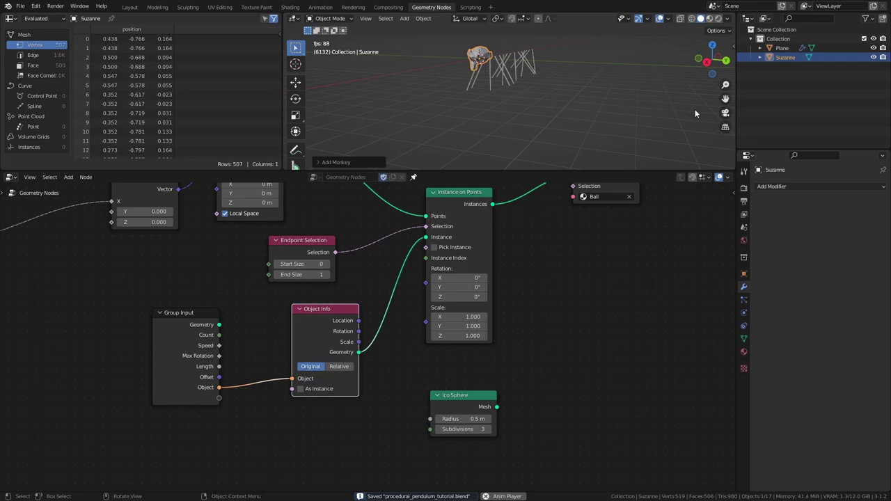
click(782, 48)
drag(785, 57, 838, 318)
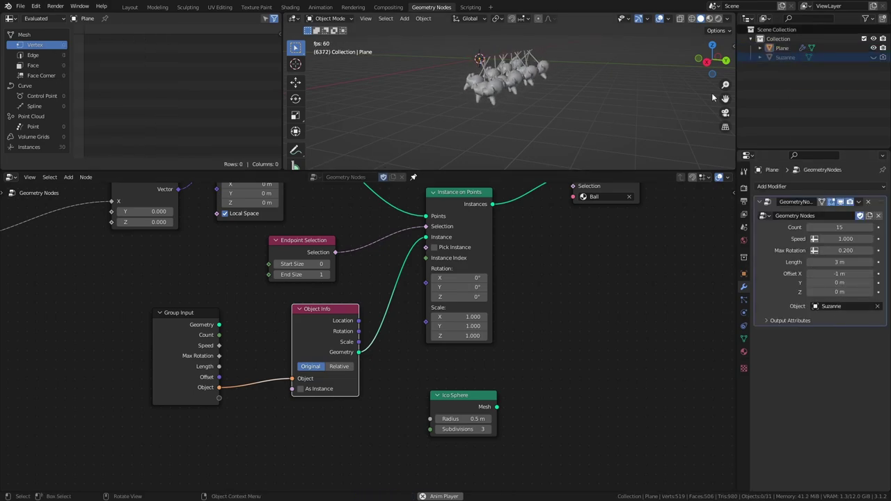
Expose the ball Instance on Points node's Scale as a group input and set it to 0.558 on all axes
scroll(550, 88, up, 5)
mouse_move(537, 87)
middle_down()
mouse_move(607, 99)
mouse_move(533, 95)
mouse_move(484, 119)
mouse_move(455, 98)
mouse_move(567, 99)
mouse_move(530, 110)
middle_up()
scroll(608, 100, down, 4)
key(z)
click(616, 96)
middle_drag(377, 309, 413, 293)
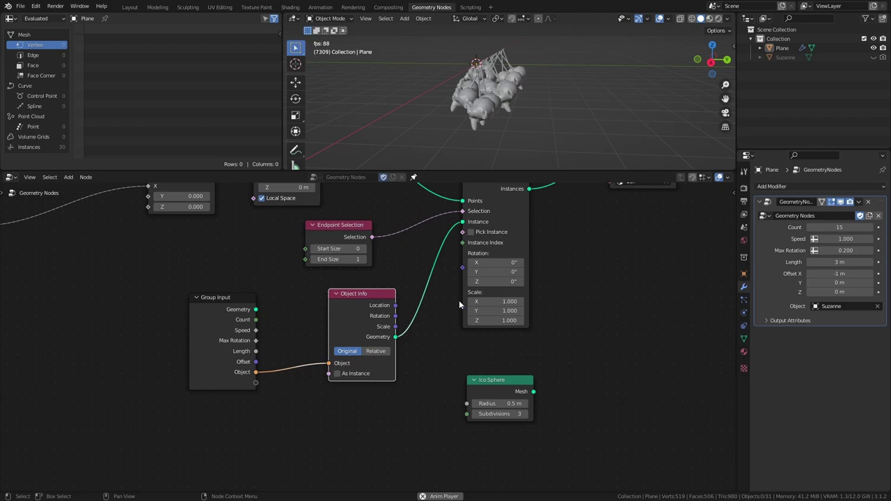
drag(463, 306, 256, 383)
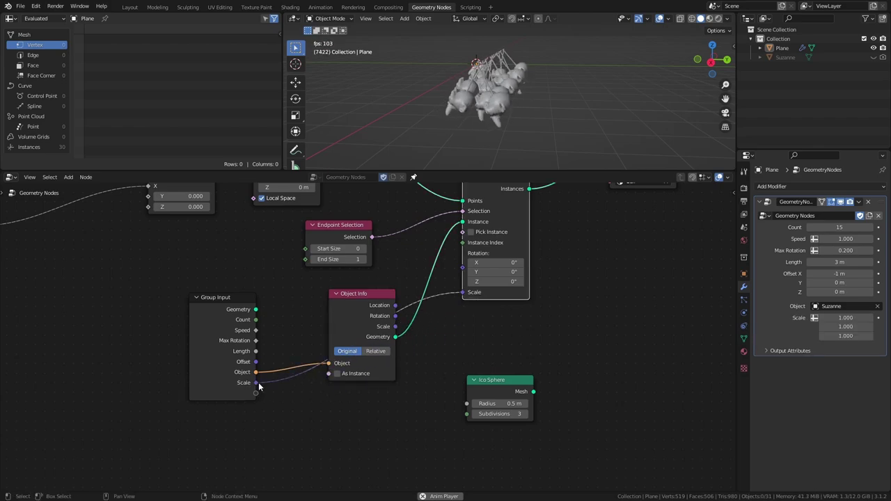
drag(846, 317, 826, 335)
Preview the monkey pendulum in Material Preview shading, return to Solid shading, and save the file
middle_drag(530, 96, 605, 100)
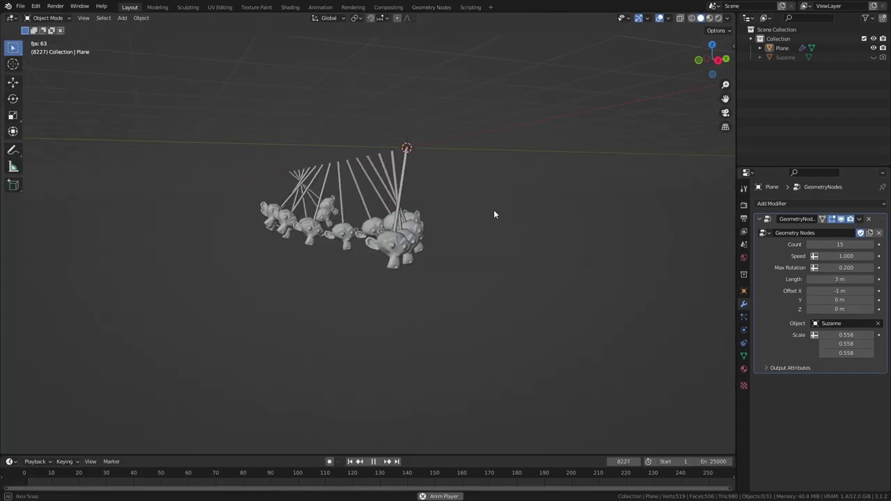
key(z)
click(494, 244)
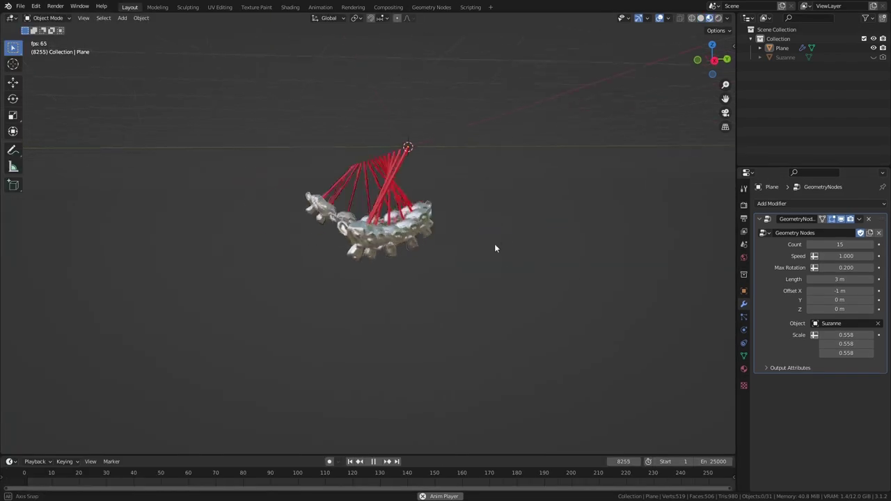
middle_drag(495, 244, 461, 243)
key(z)
click(638, 244)
mouse_move(609, 236)
shift+middle_down()
mouse_move(574, 234)
mouse_move(554, 209)
mouse_move(532, 211)
shift+middle_up()
key(ctrl+s)
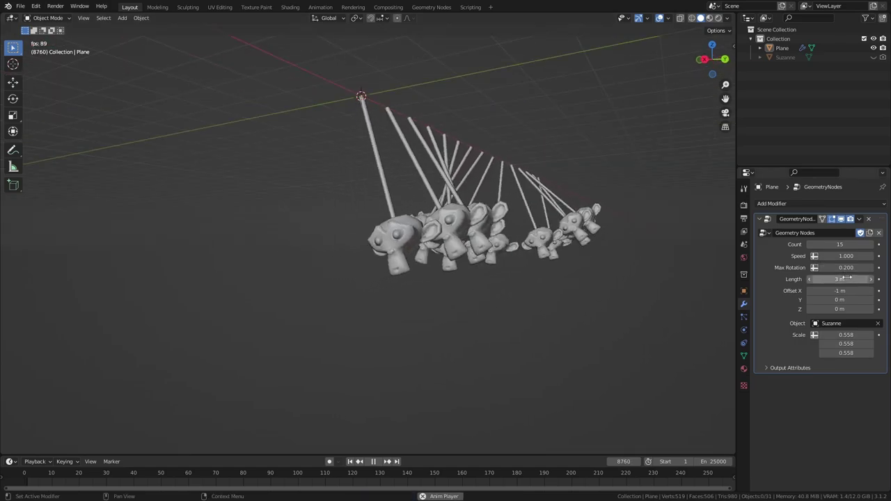
Try out other Length values on the modifier and return it to 3 m
drag(841, 280, 876, 279)
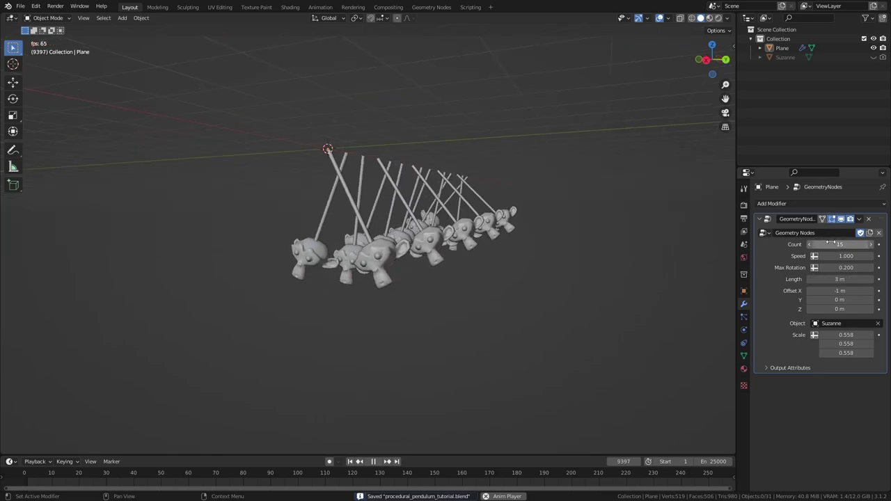